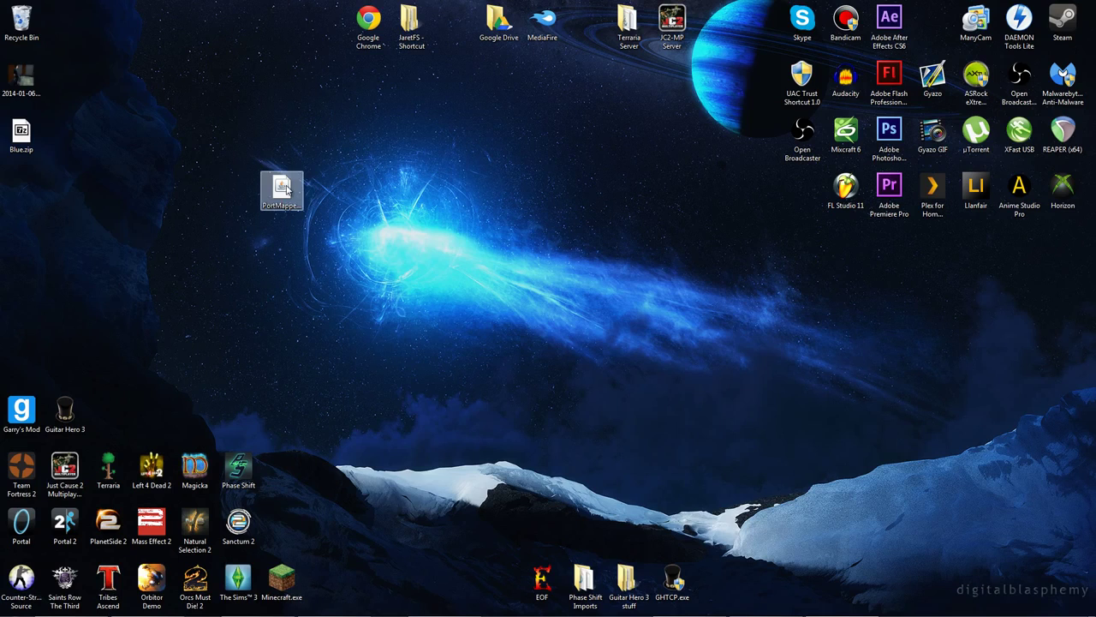
Launch PortMapper from its desktop file, connect it to the router and select the garrysmod preset.
left_click(285, 190)
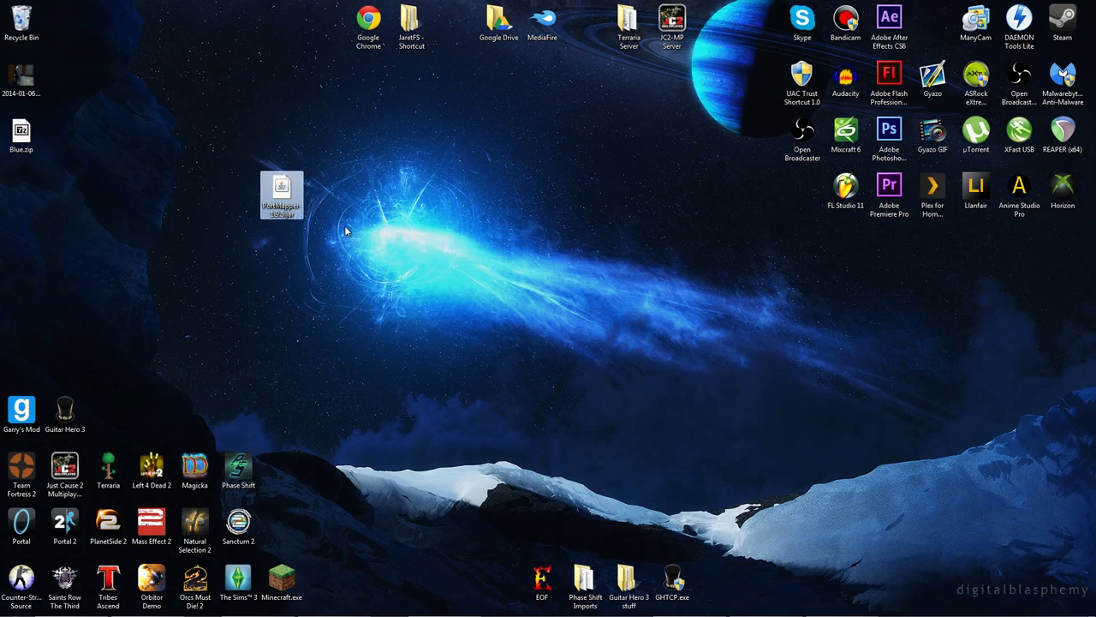
double_click(284, 187)
left_click_drag(475, 93, 416, 69)
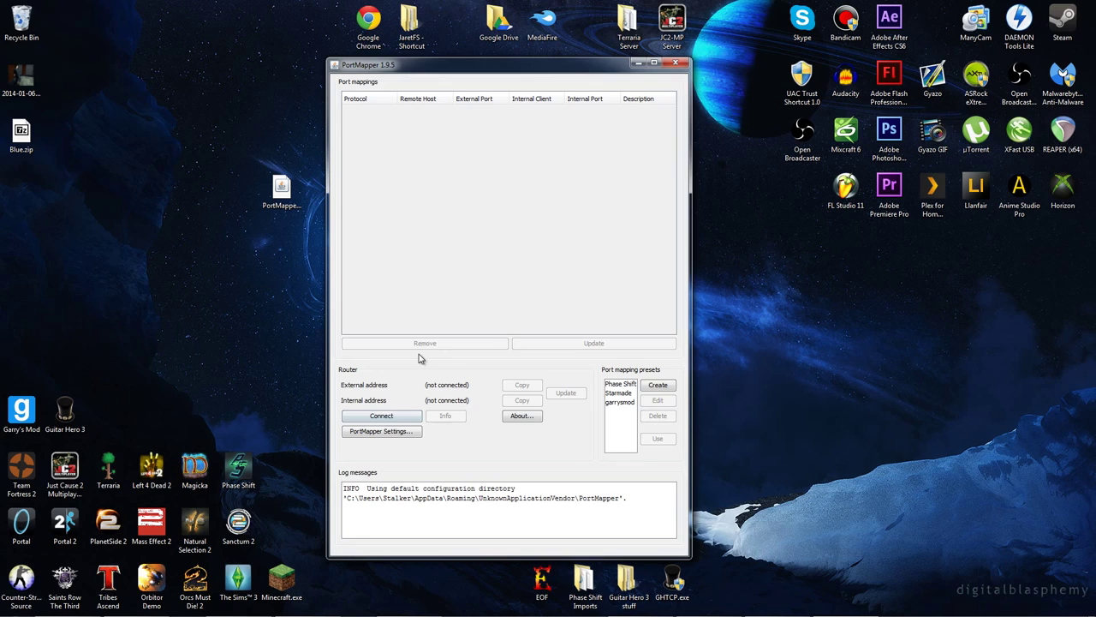
left_click(387, 419)
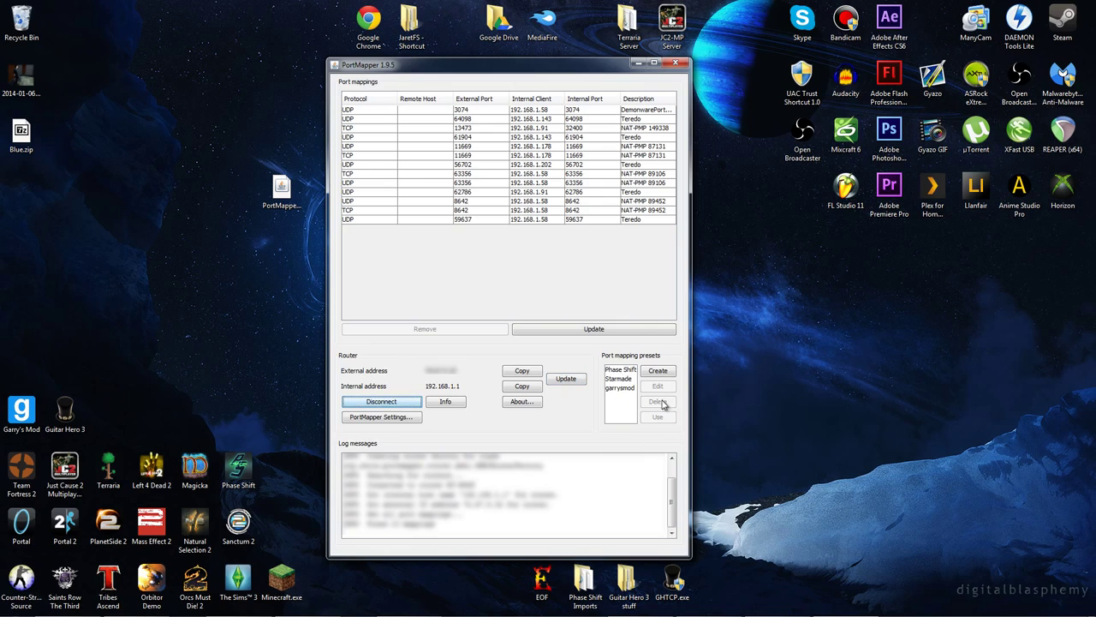
left_click(623, 389)
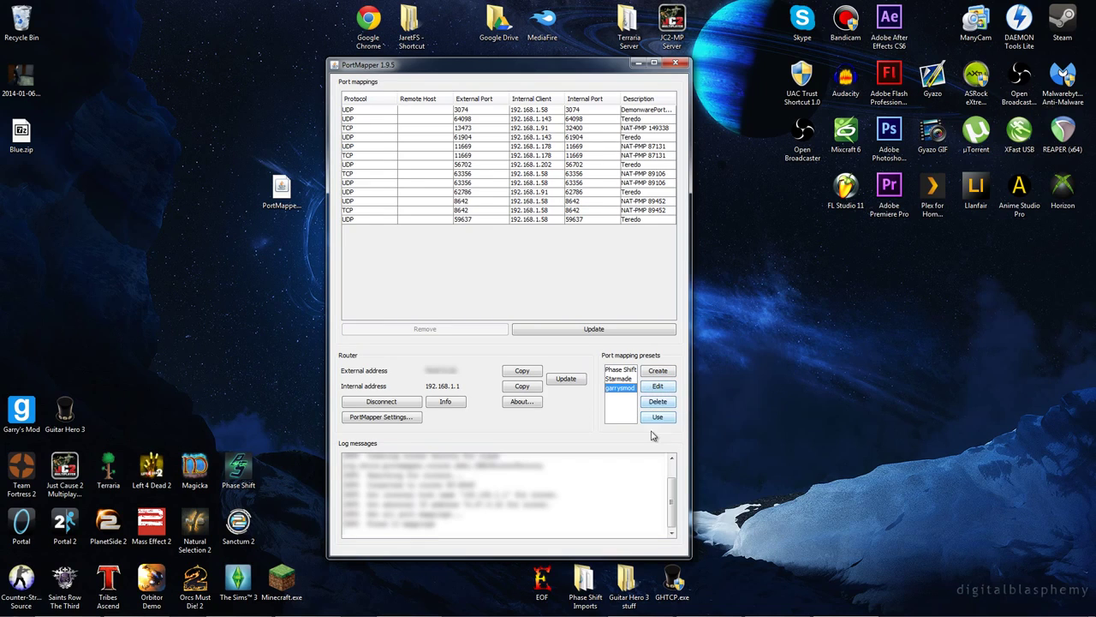
left_click(657, 371)
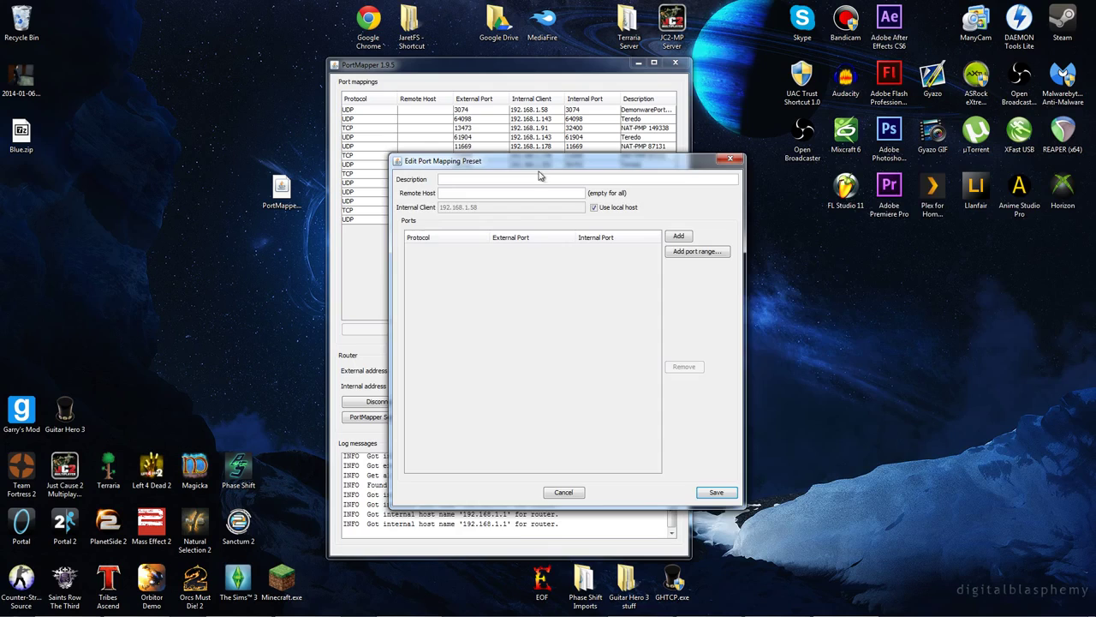
left_click_drag(531, 163, 698, 160)
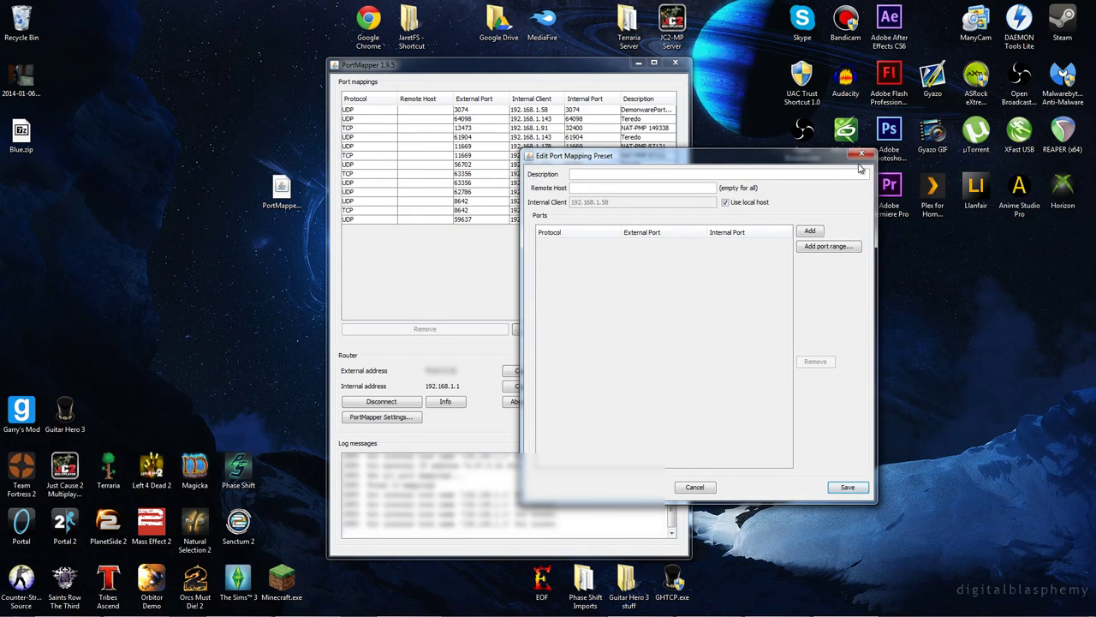
left_click(859, 156)
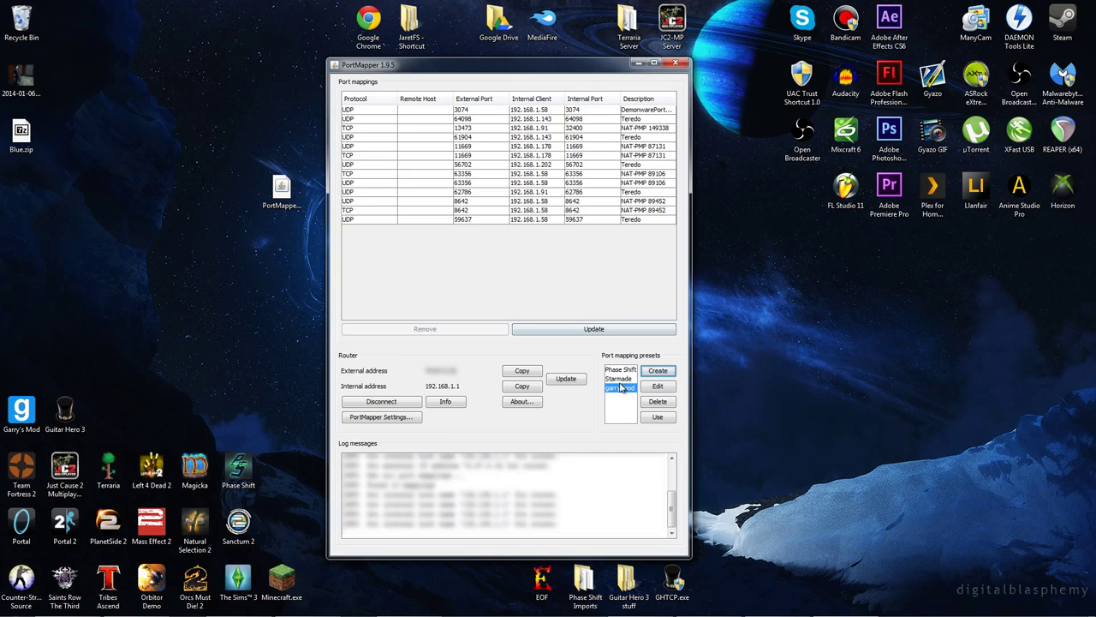
Open the garrysmod preset for editing and add four new port entries.
left_click(659, 387)
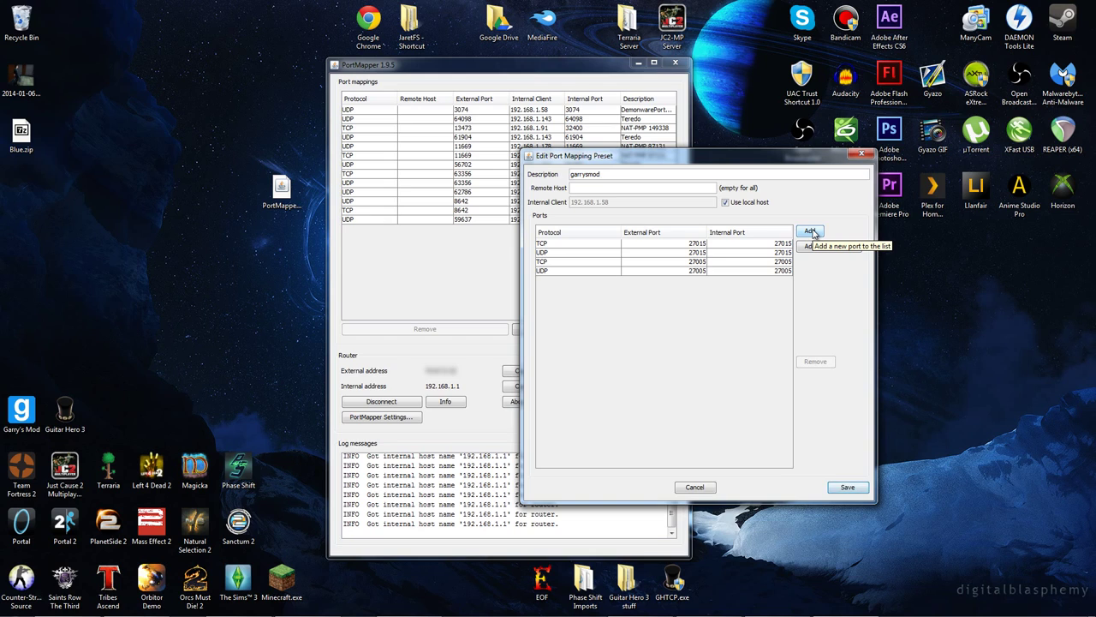
left_click(811, 231)
left_click(811, 231)
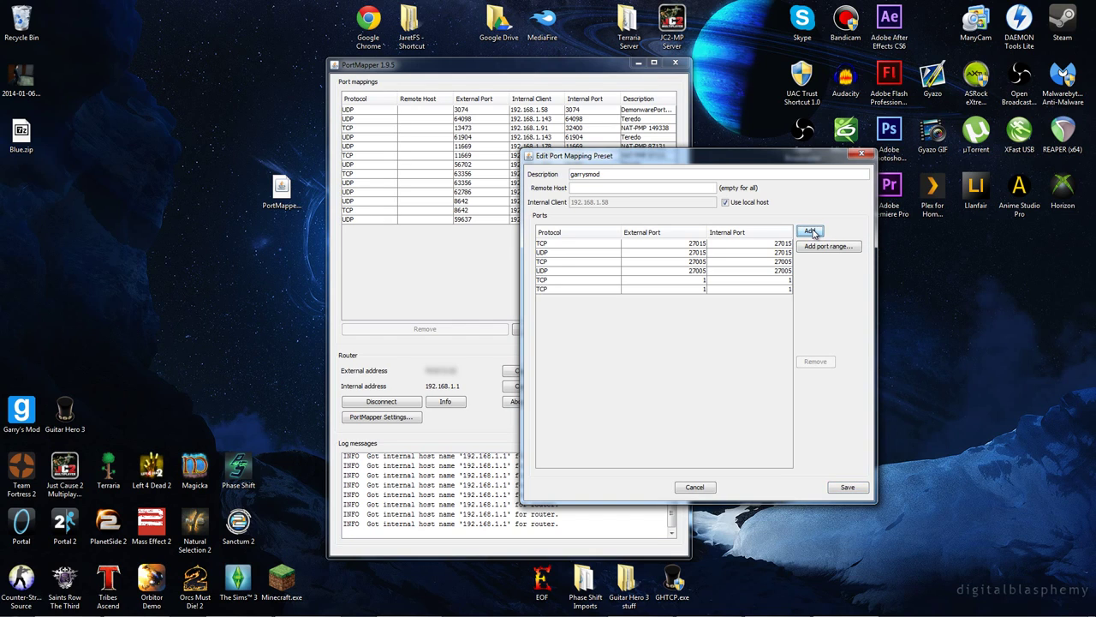
left_click(811, 232)
left_click(811, 231)
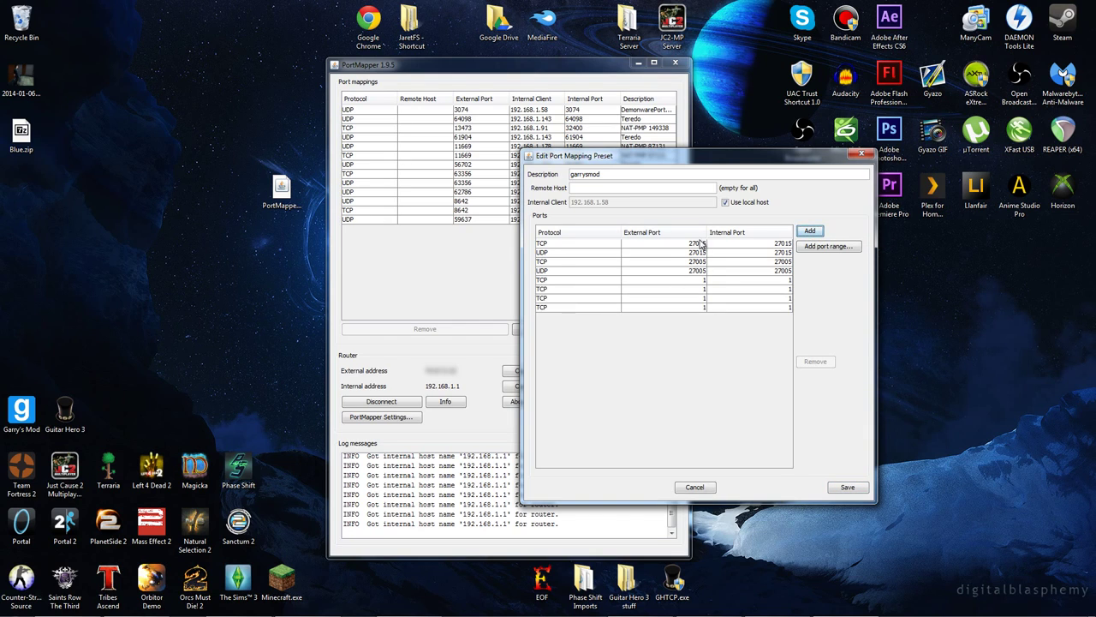
Set the protocol of the second and fourth new port entries to UDP.
left_click(546, 290)
left_click(548, 290)
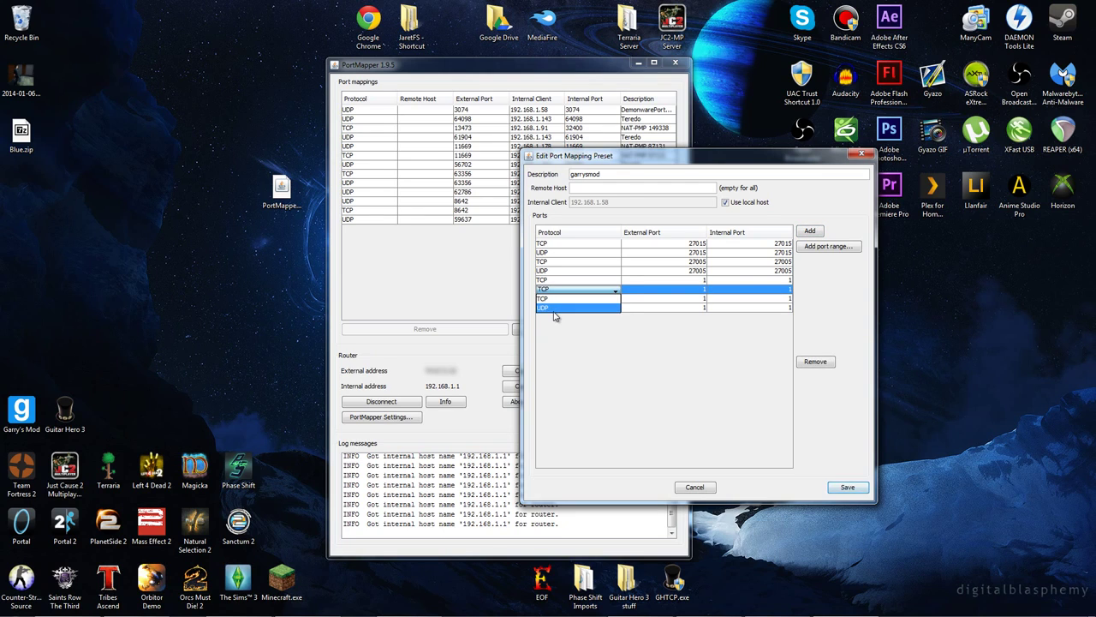
left_click(553, 311)
left_click(553, 309)
left_click(558, 333)
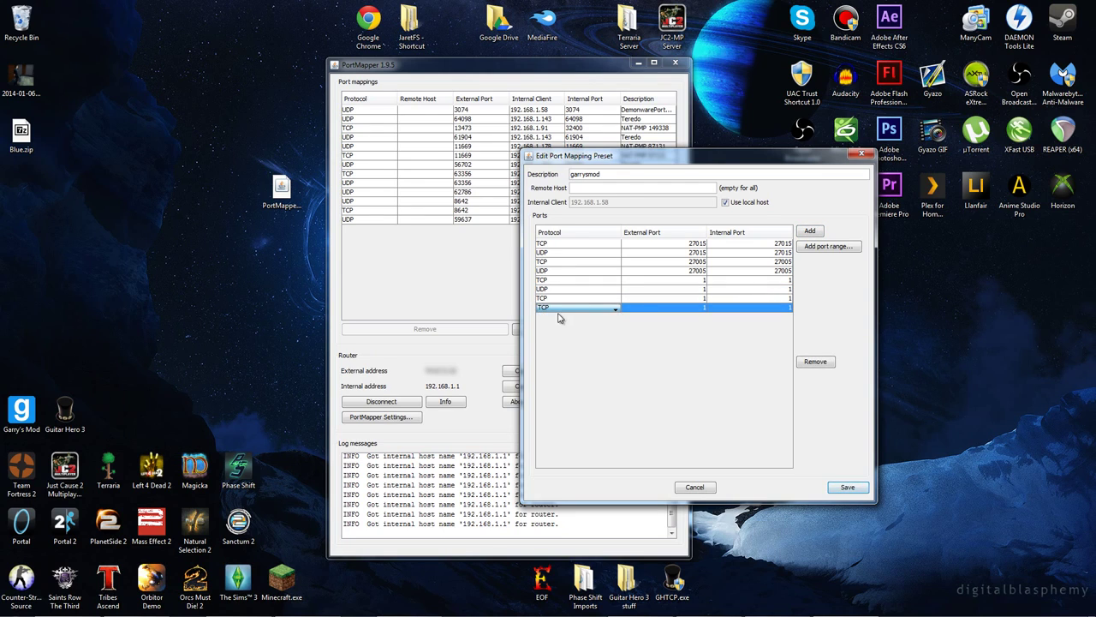
left_click(559, 308)
left_click(558, 325)
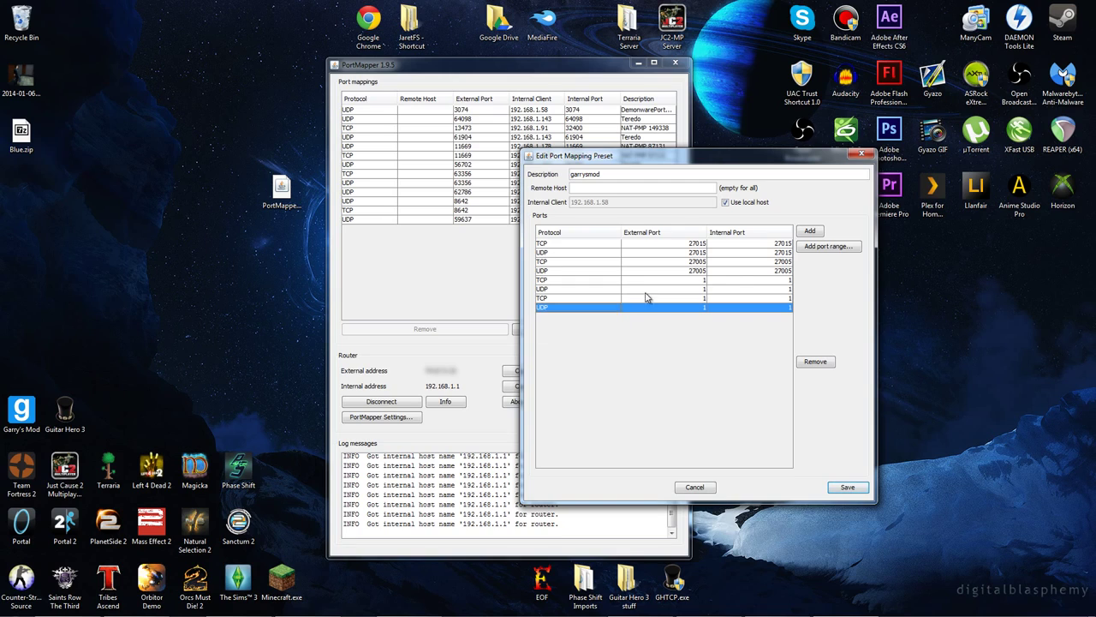
Set the external and internal ports of the first new TCP entry to 1234.
double_click(693, 282)
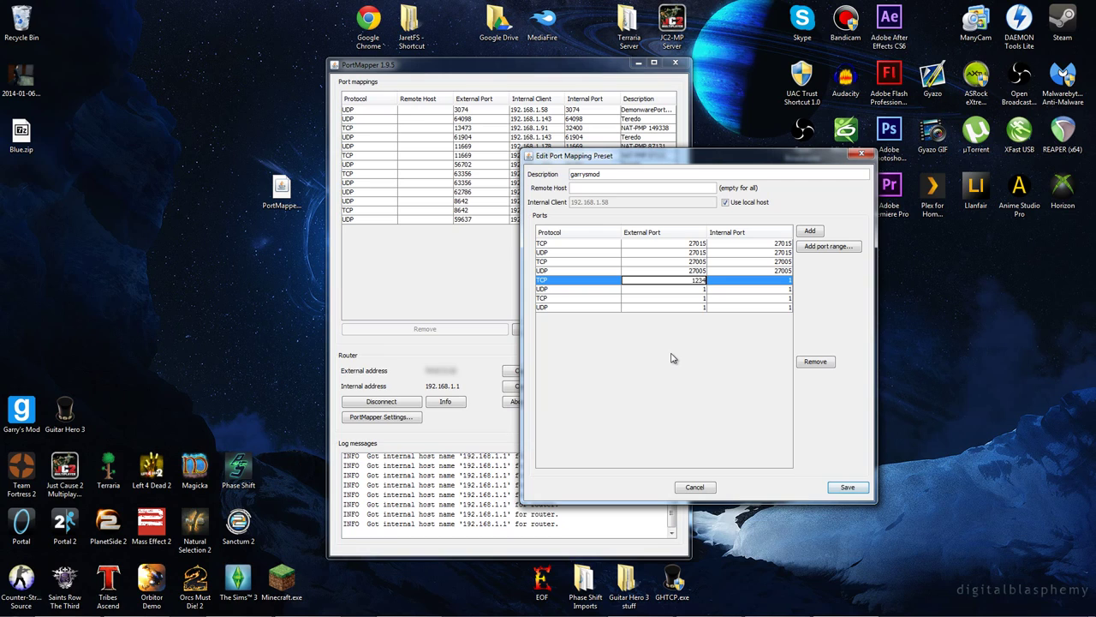
type("234")
key("Return")
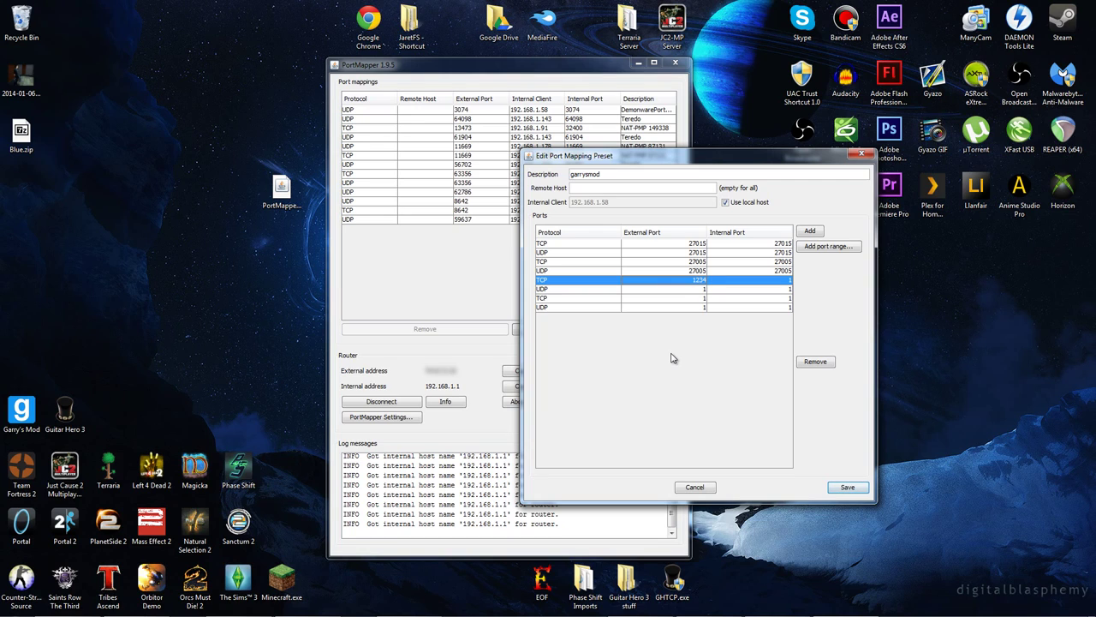
double_click(775, 283)
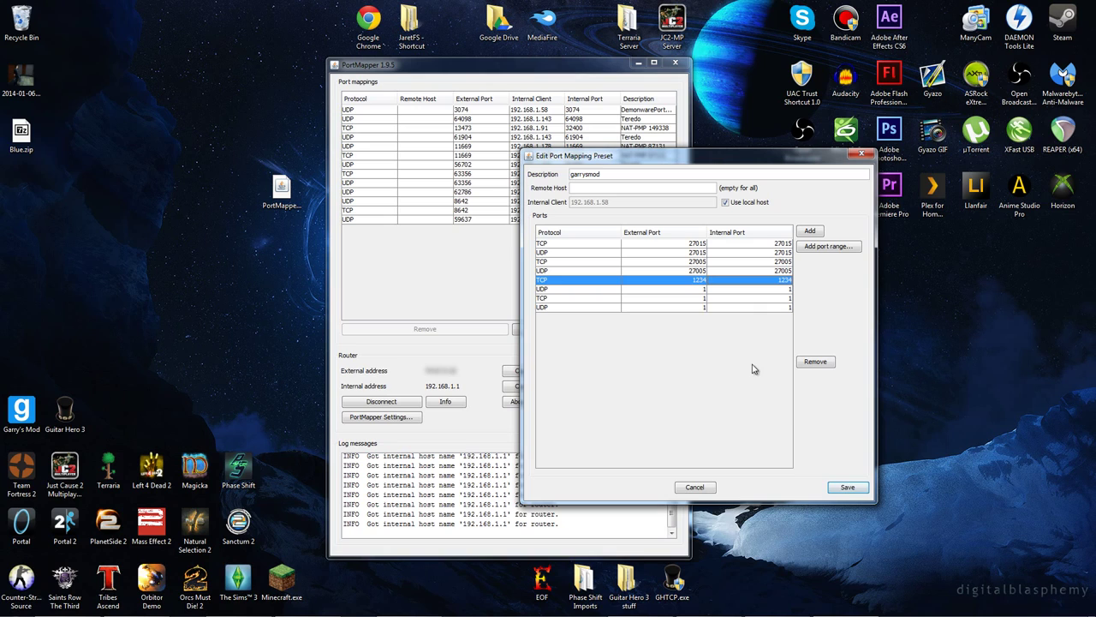
Set the external and internal ports of the UDP entry below it to 1234.
double_click(700, 290)
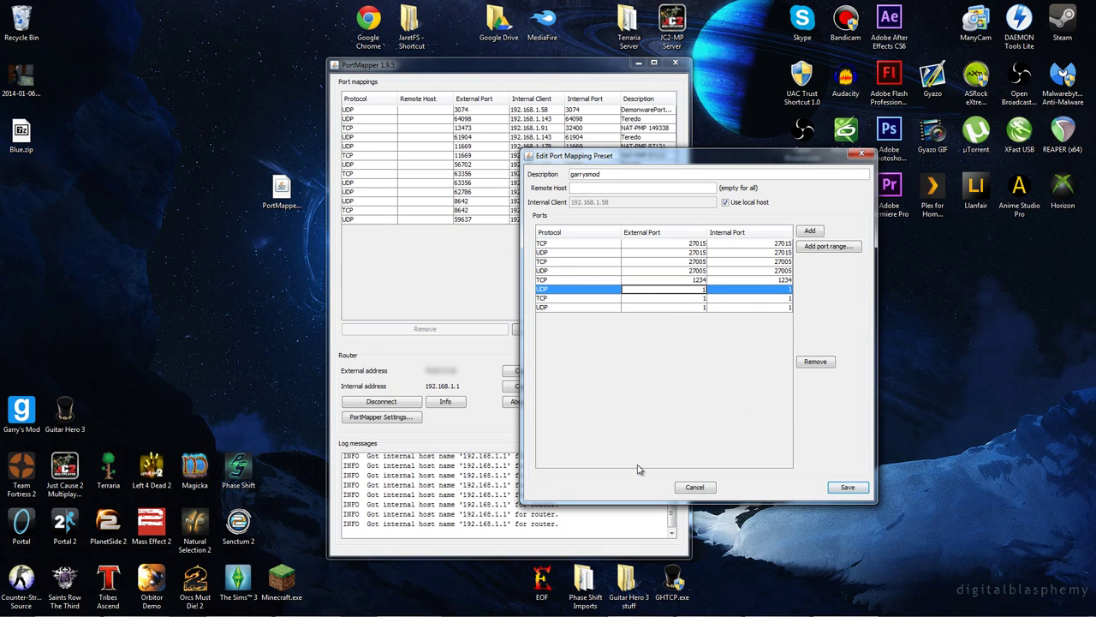
type("234")
key("Return")
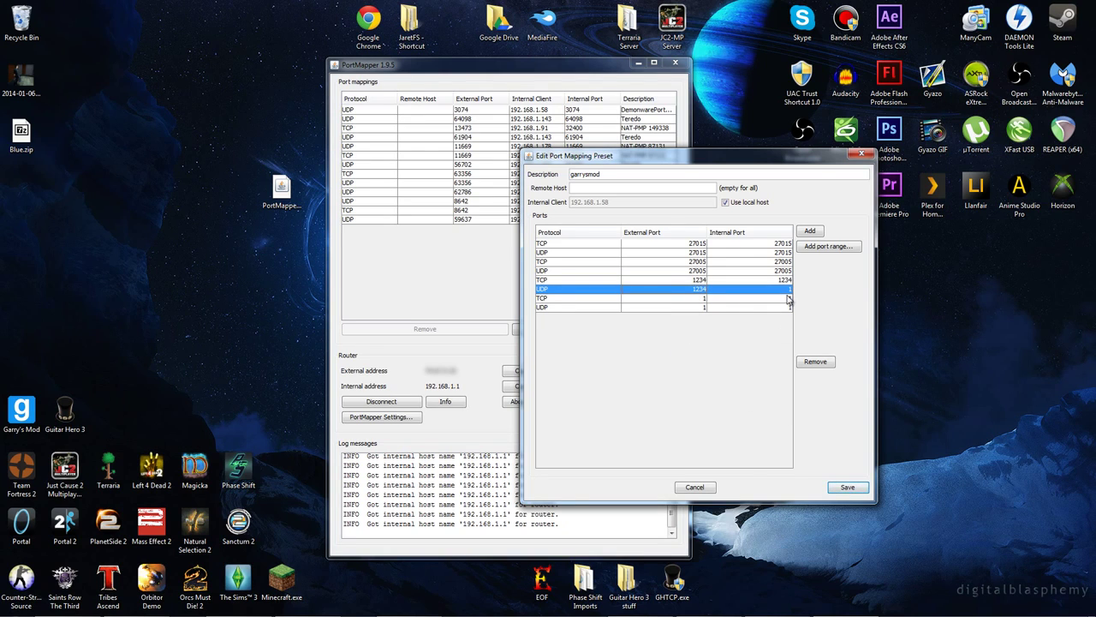
double_click(781, 292)
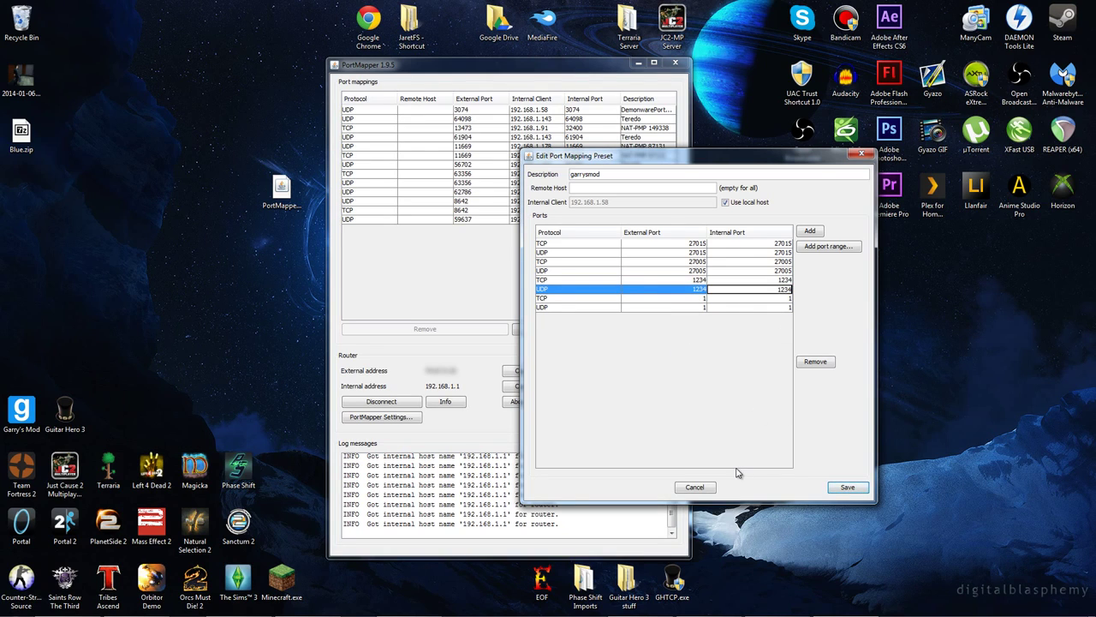
type("234")
key("Return")
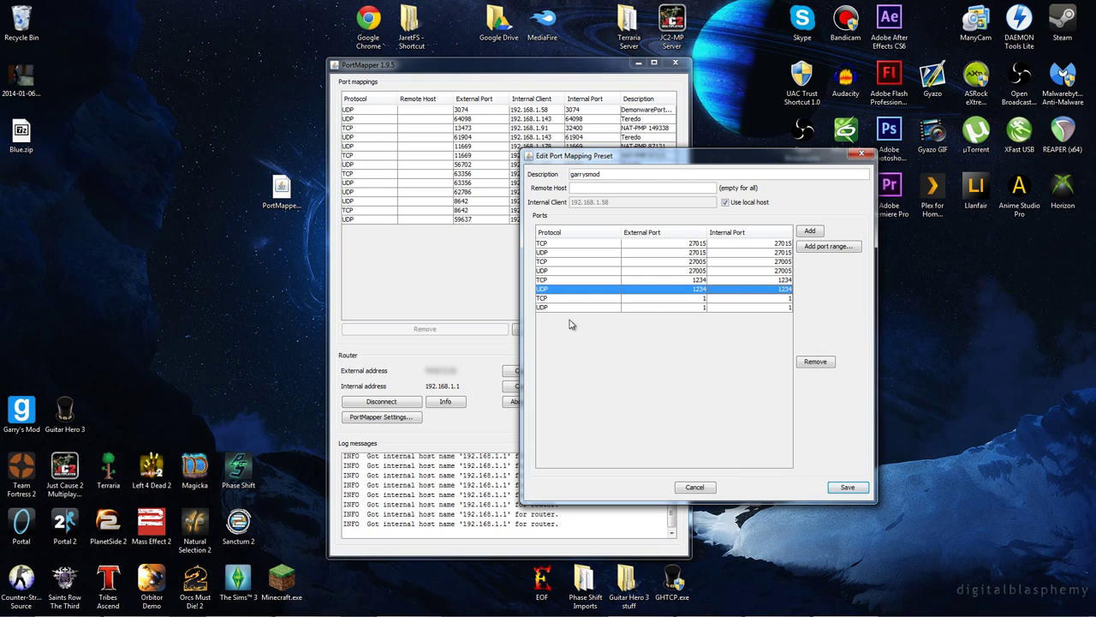
Remove the two added entries still using port 1, the UDP one and the TCP one.
left_click(571, 308)
left_click(744, 352)
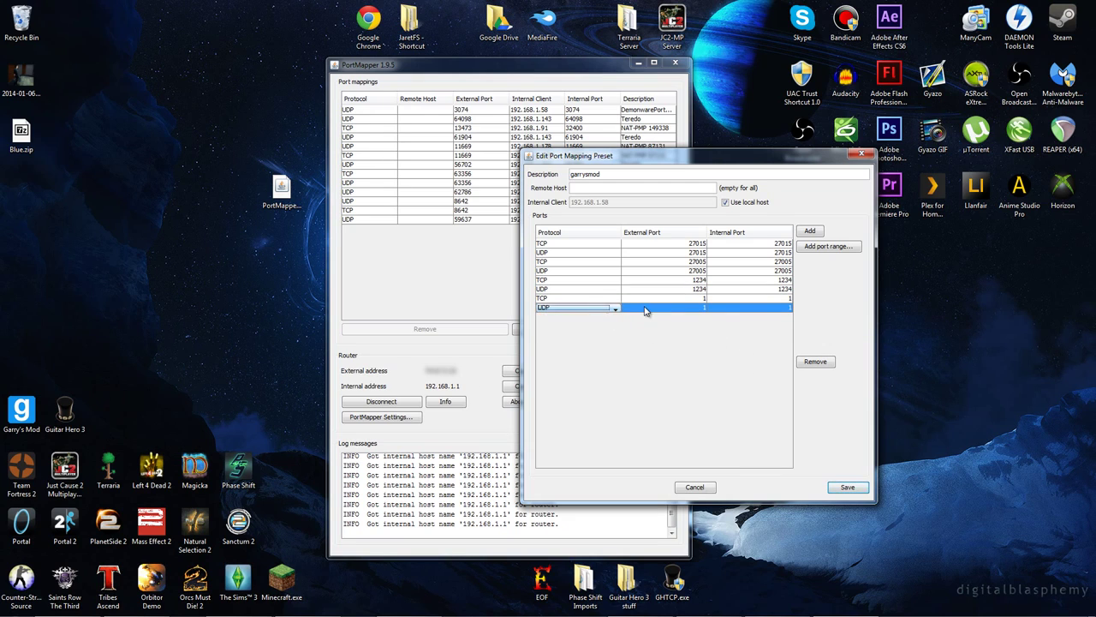
left_click(644, 308)
left_click(815, 361)
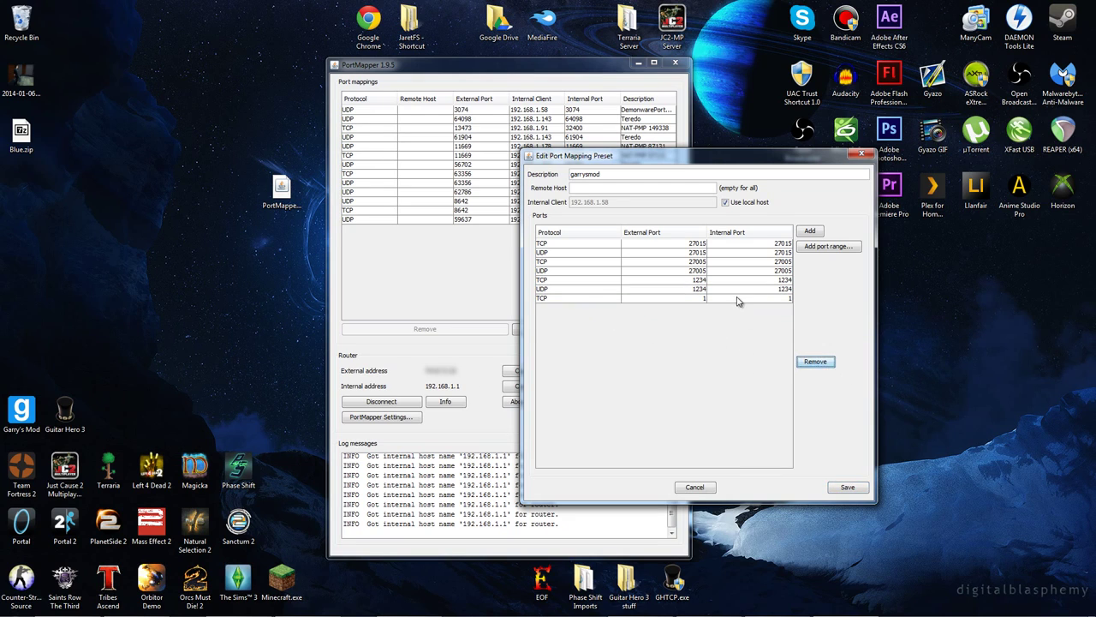
left_click(737, 298)
left_click(816, 361)
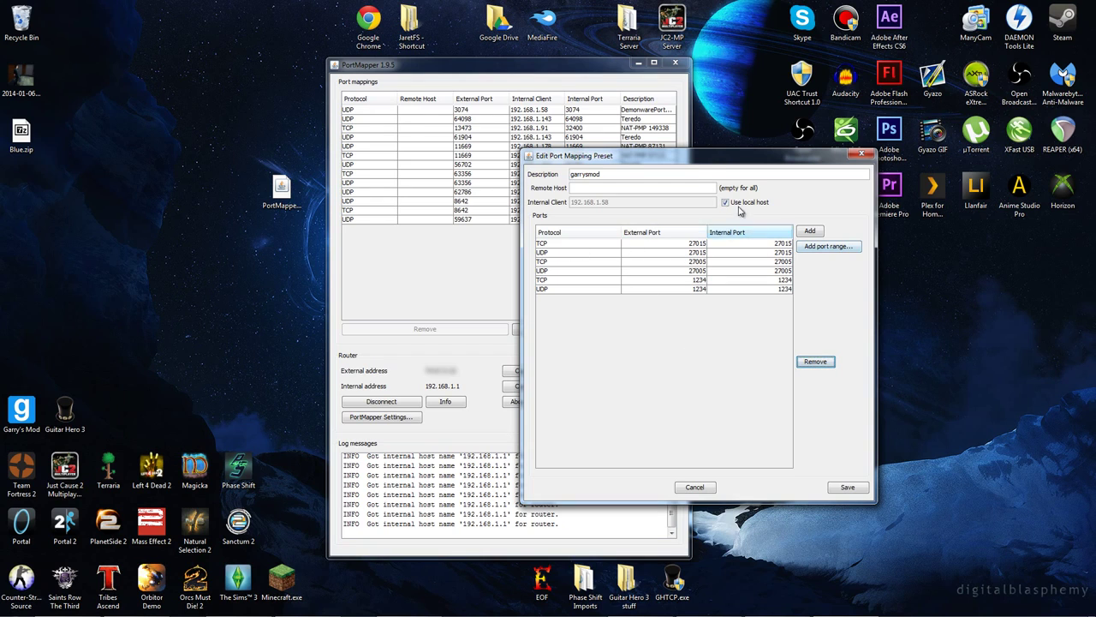
Remove both the TCP and UDP port 1234 entries from the garrysmod preset.
left_click(663, 289)
left_click(676, 280, "shift")
left_click(813, 363)
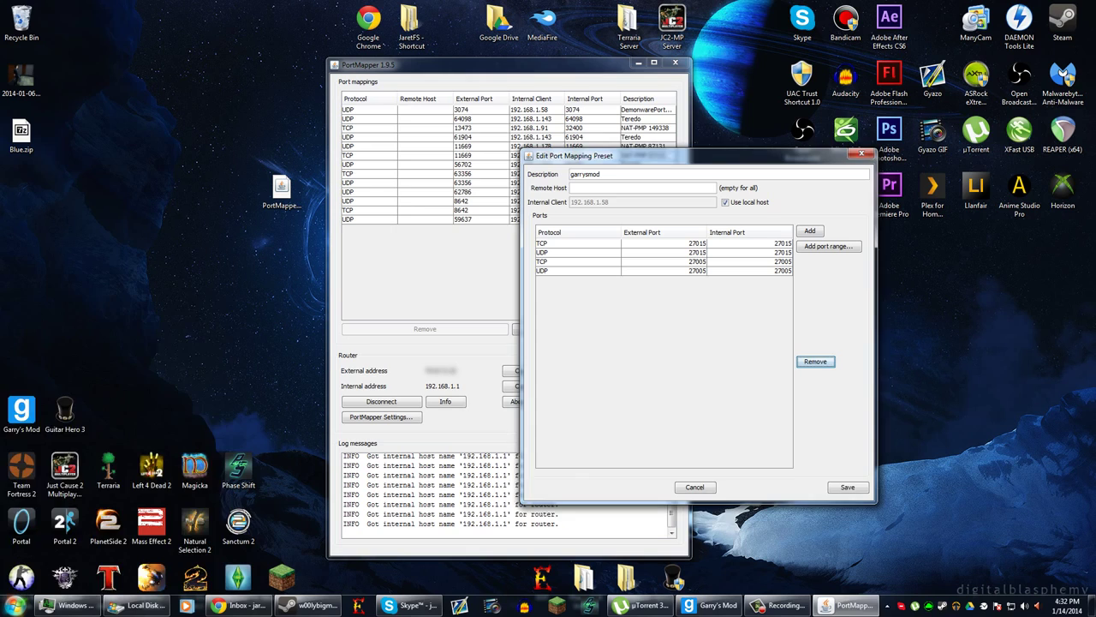
Run ipconfig in a Command Prompt to check the computer's IPv4 address against the preset's internal client, and close the prompt.
left_click(15, 605)
type("cmd")
key("Return")
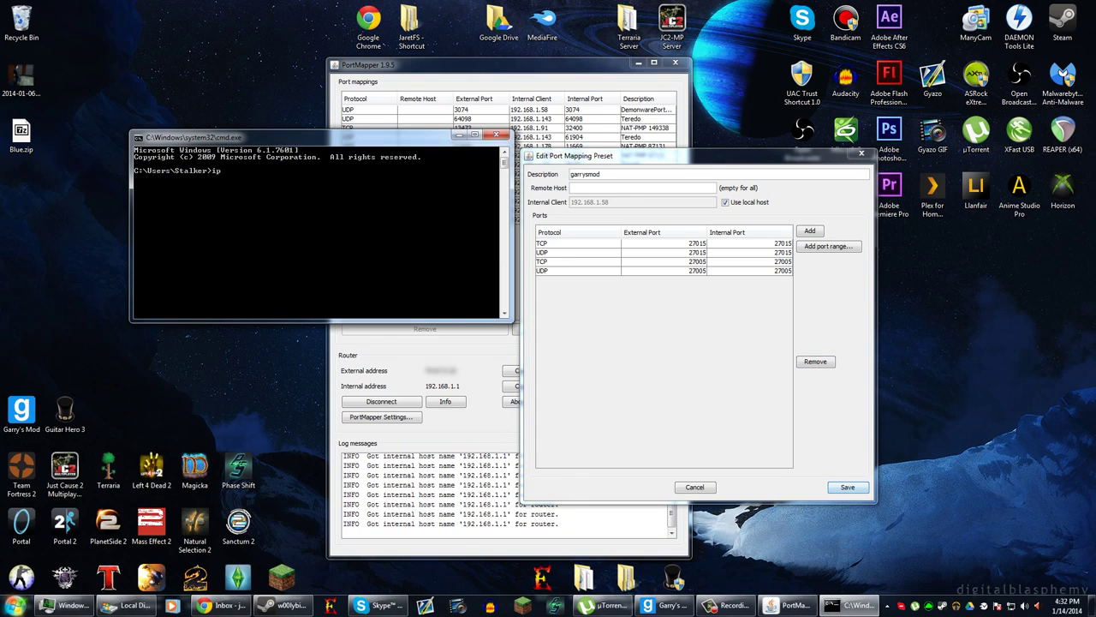
type("ipconfig")
key("Return")
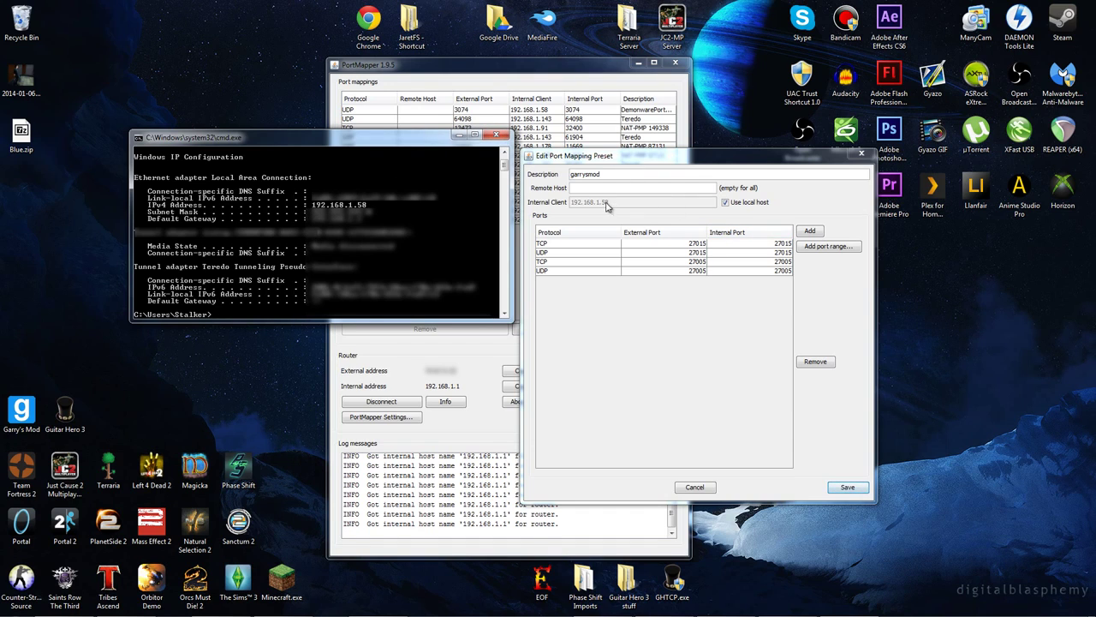
left_click(495, 137)
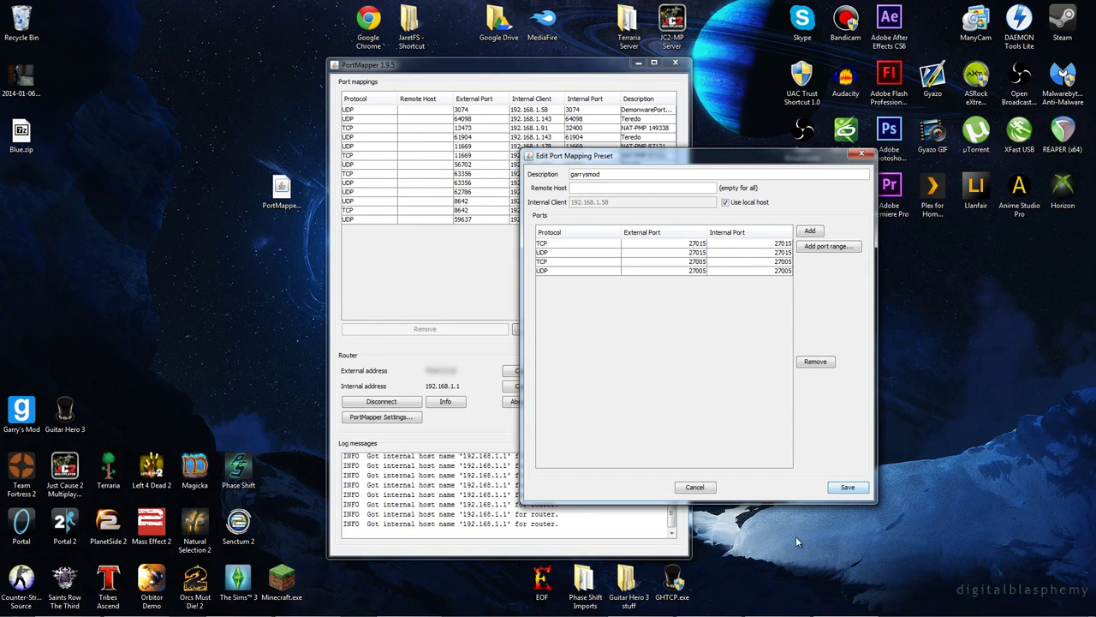
Save the garrysmod preset and apply it to the router's port mappings.
left_click(846, 487)
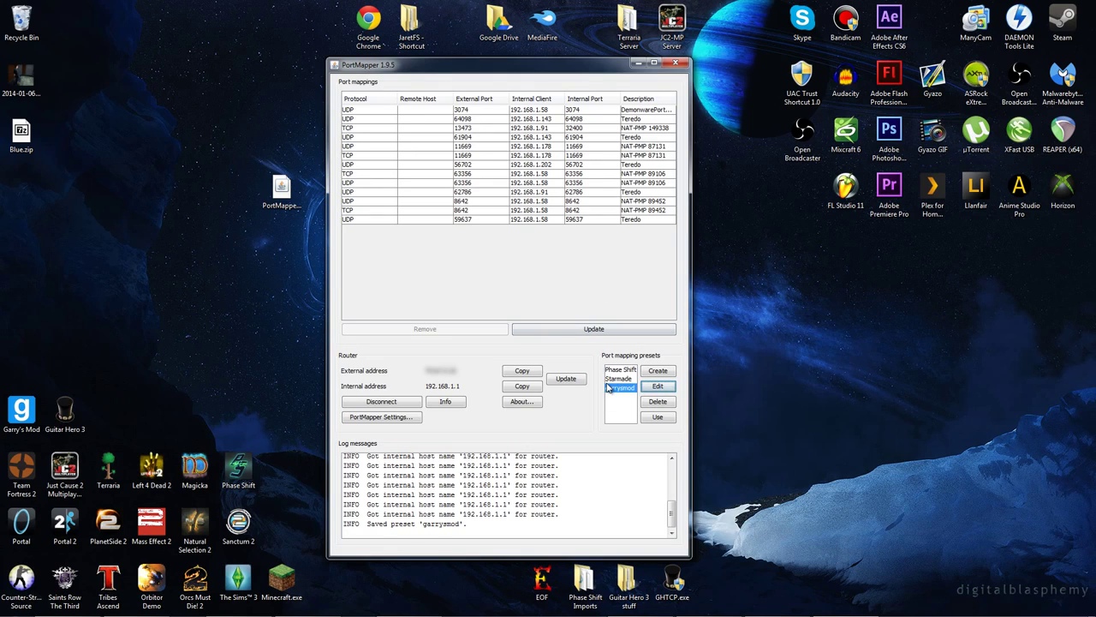
left_click(658, 418)
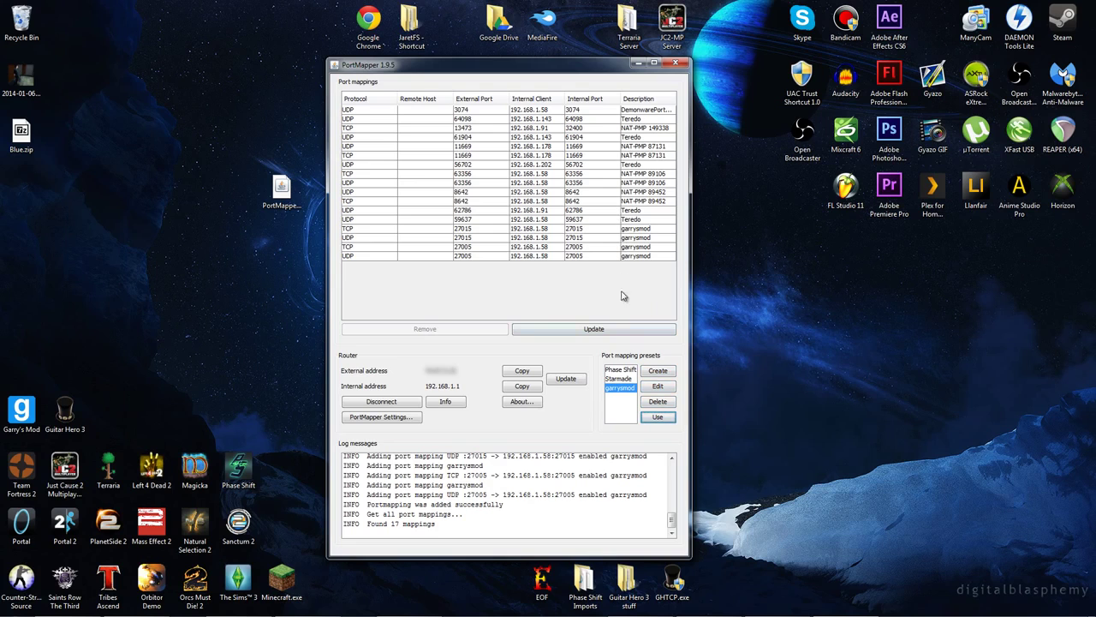
Remove the four garrysmod port mappings from the router and move the PortMapper window aside.
left_click(625, 256)
left_click(627, 230, "shift")
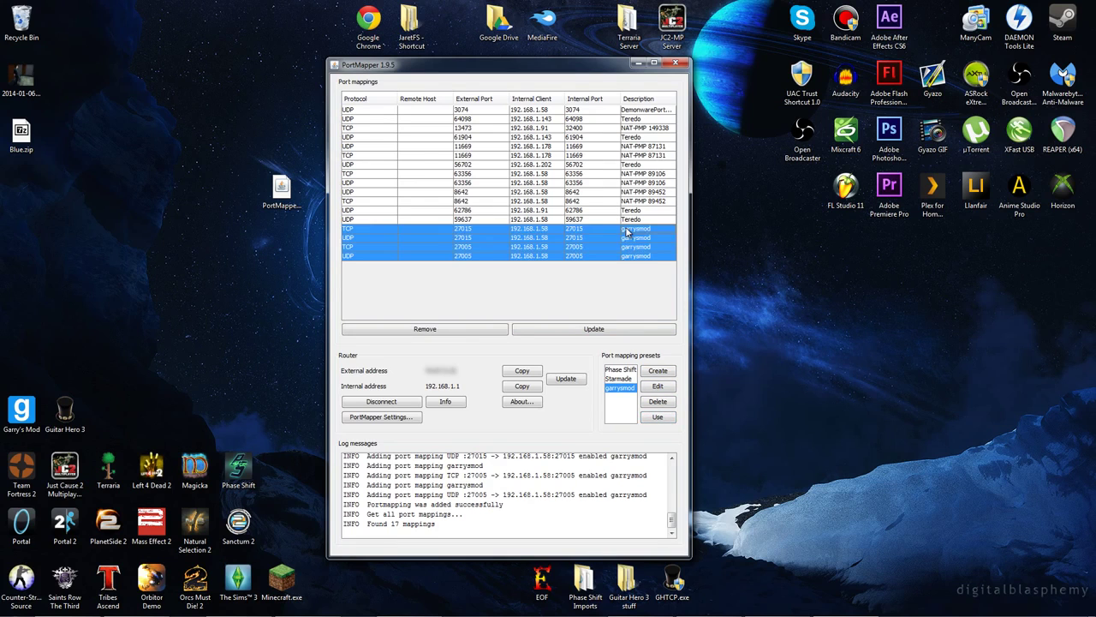
left_click(450, 333)
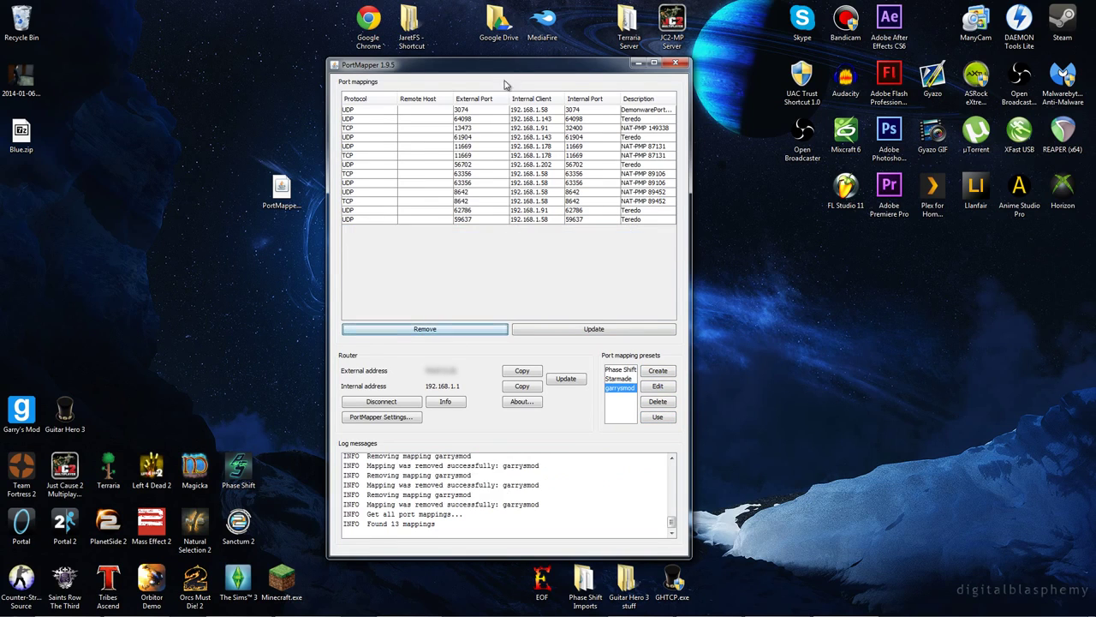
left_click_drag(505, 69, 1095, 137)
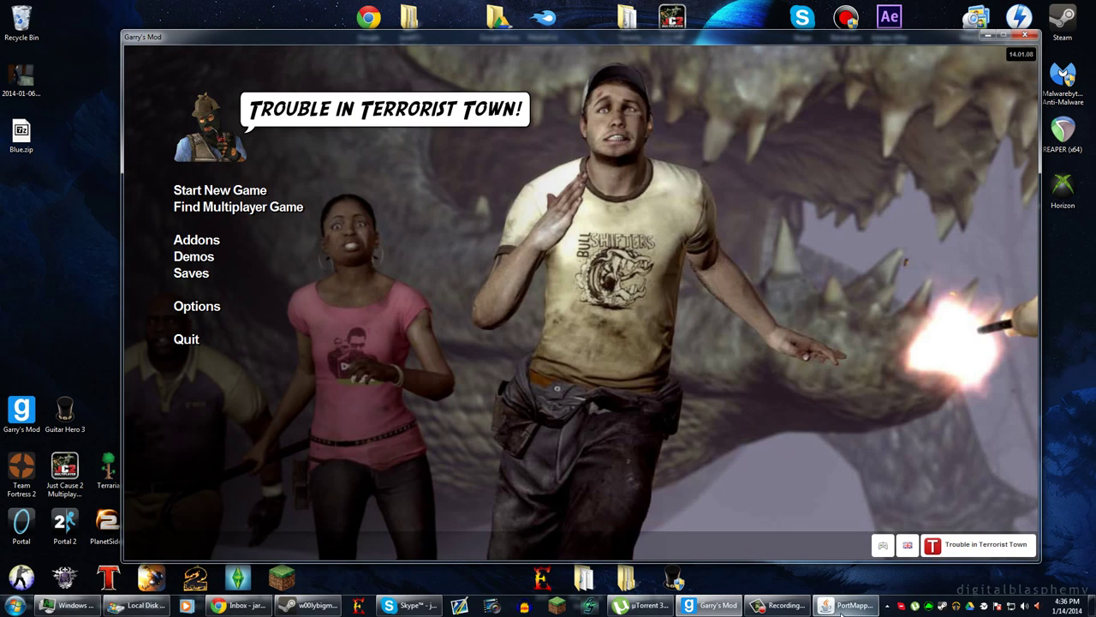
left_click(854, 609)
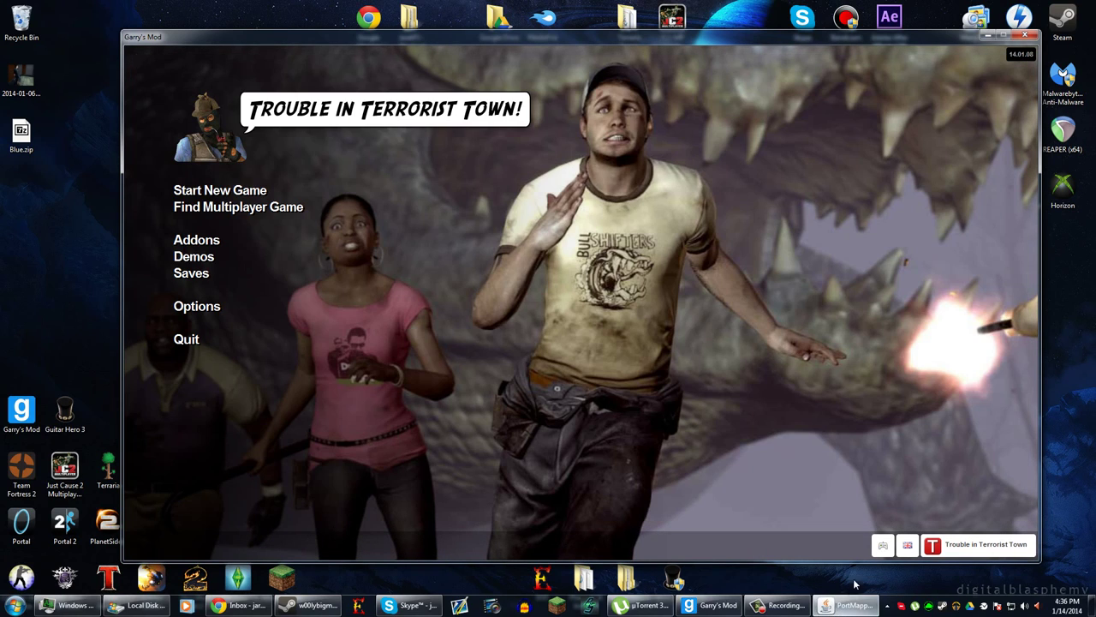
mouse_move(740, 136)
left_mouse_down()
mouse_move(707, 114)
mouse_move(735, 138)
left_mouse_up()
mouse_move(952, 188)
left_mouse_down()
mouse_move(953, 214)
mouse_move(954, 202)
left_mouse_up()
key("alt+Tab")
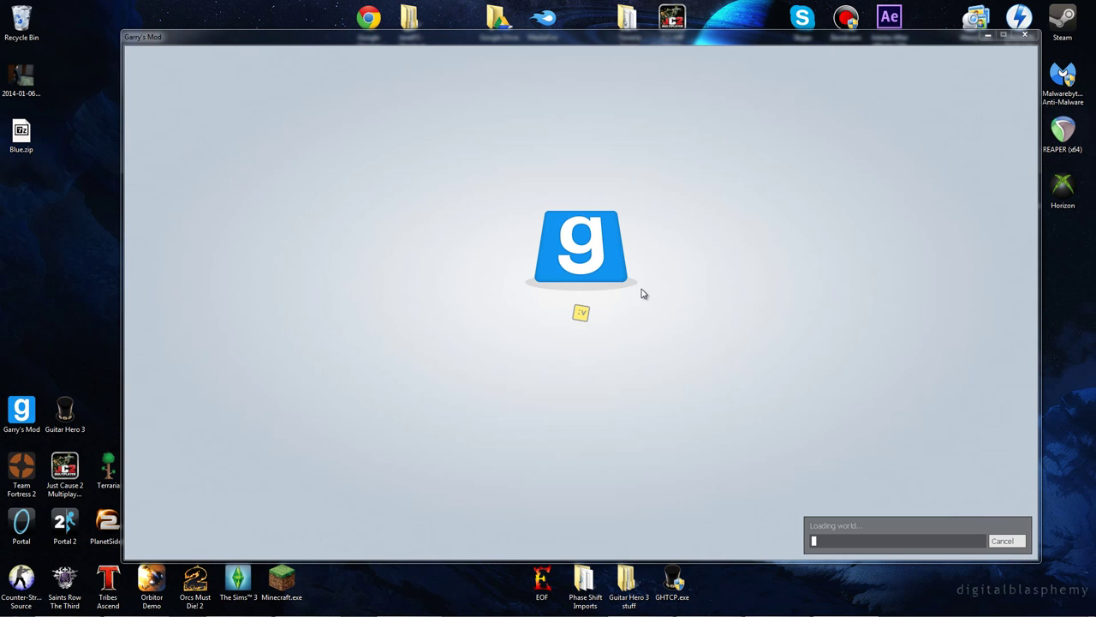
key("w")
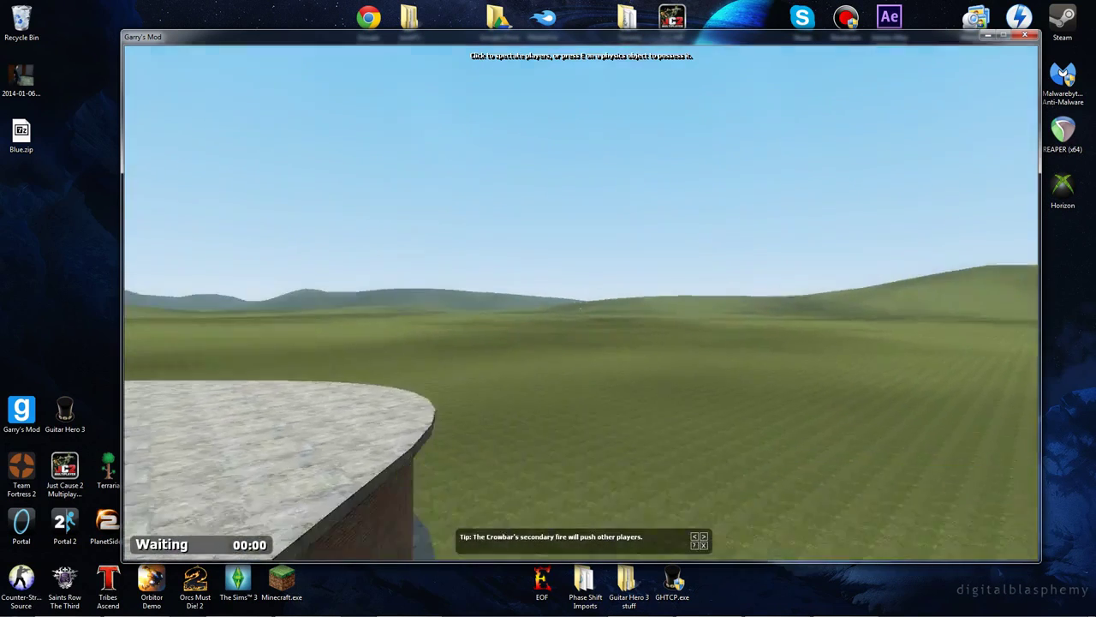
key("w")
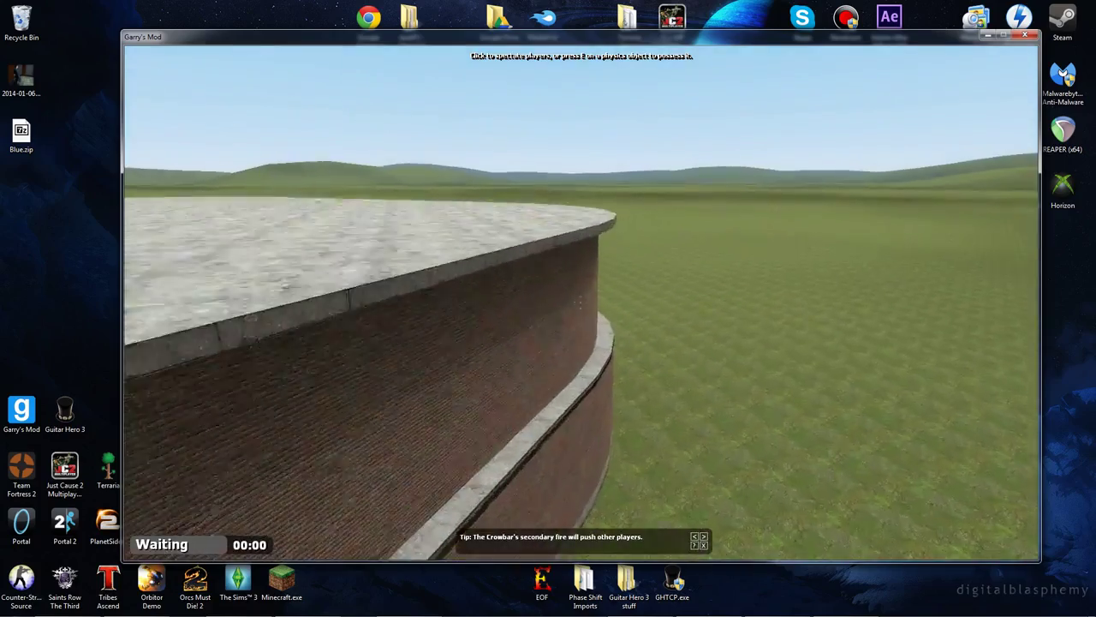
key("w")
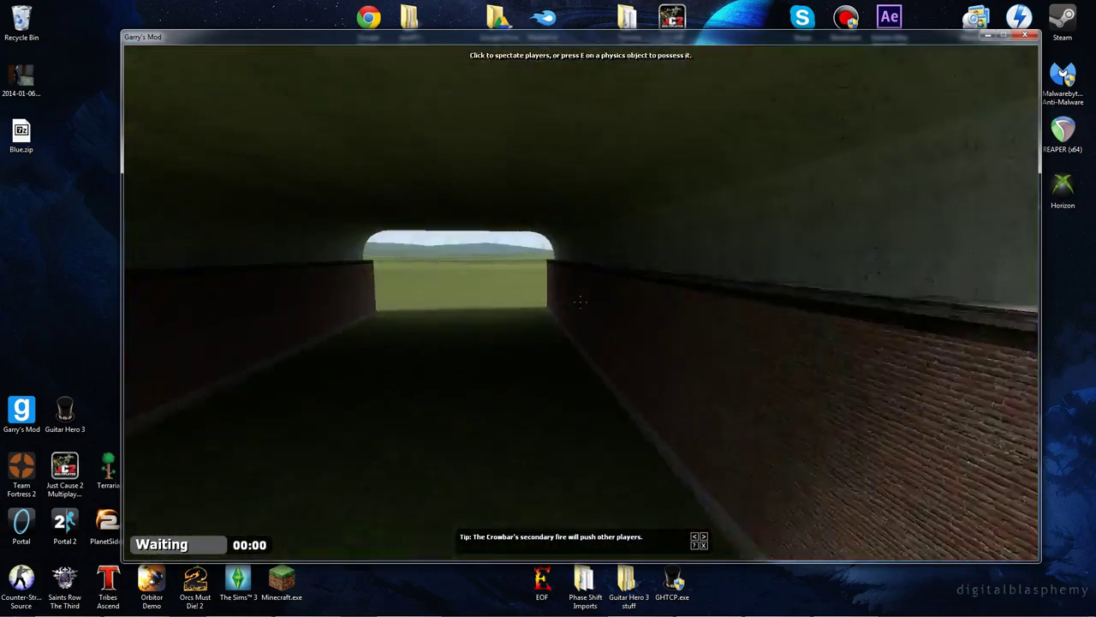
key("w")
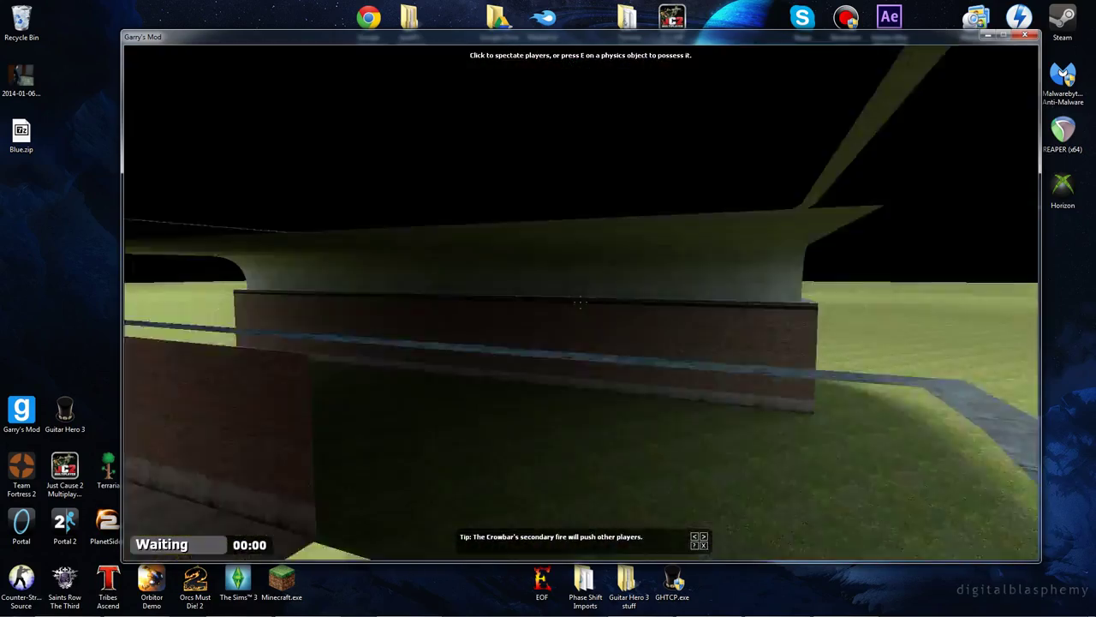
key("s")
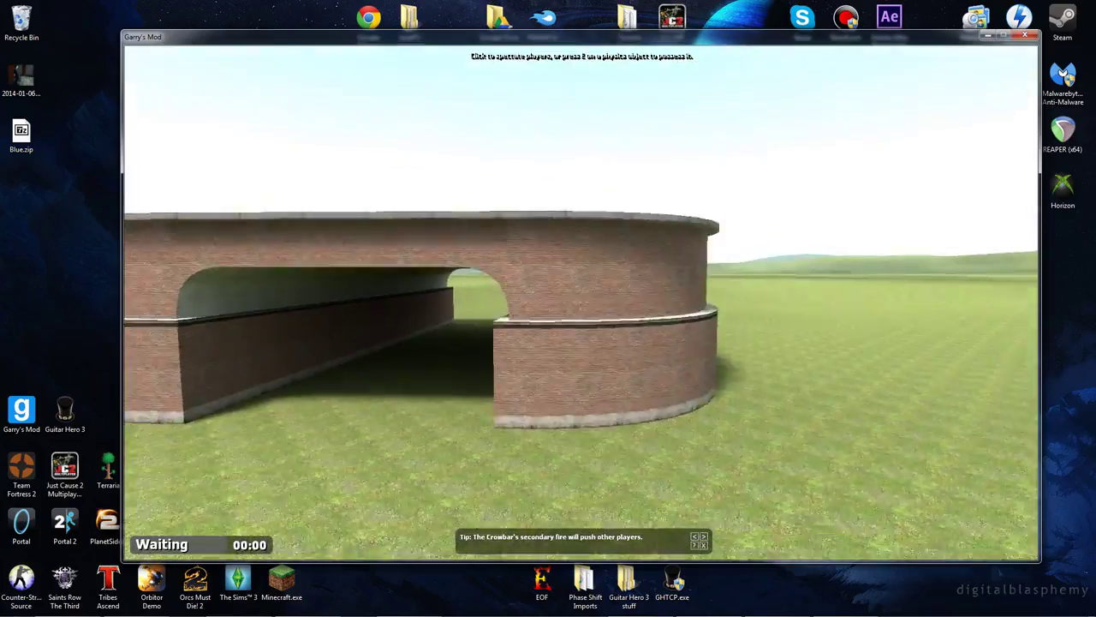
key("w")
key("w")
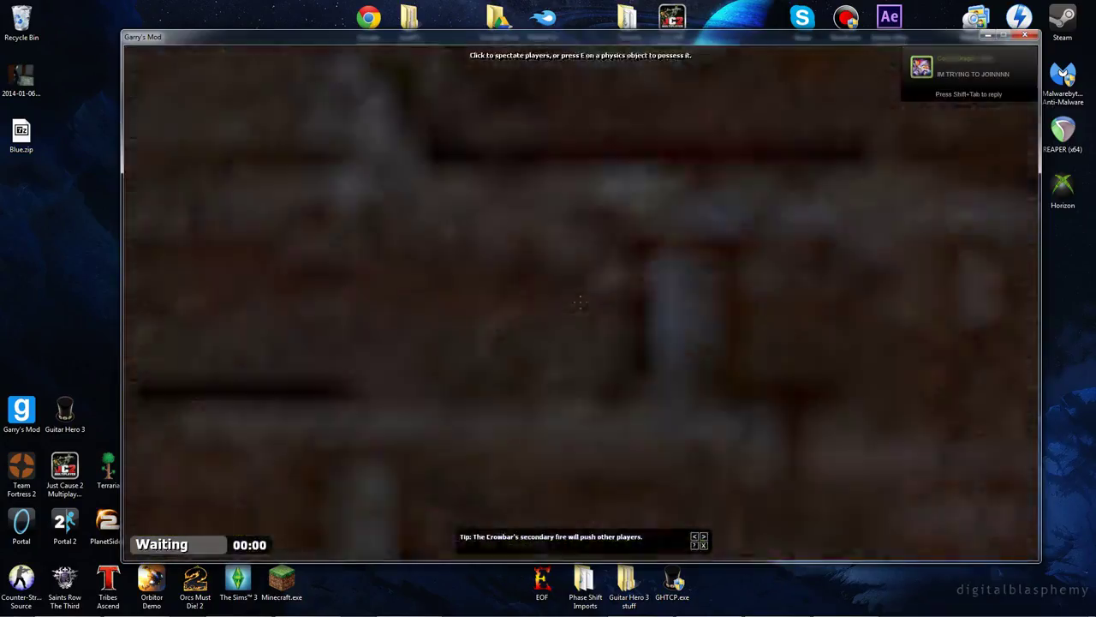
key("d")
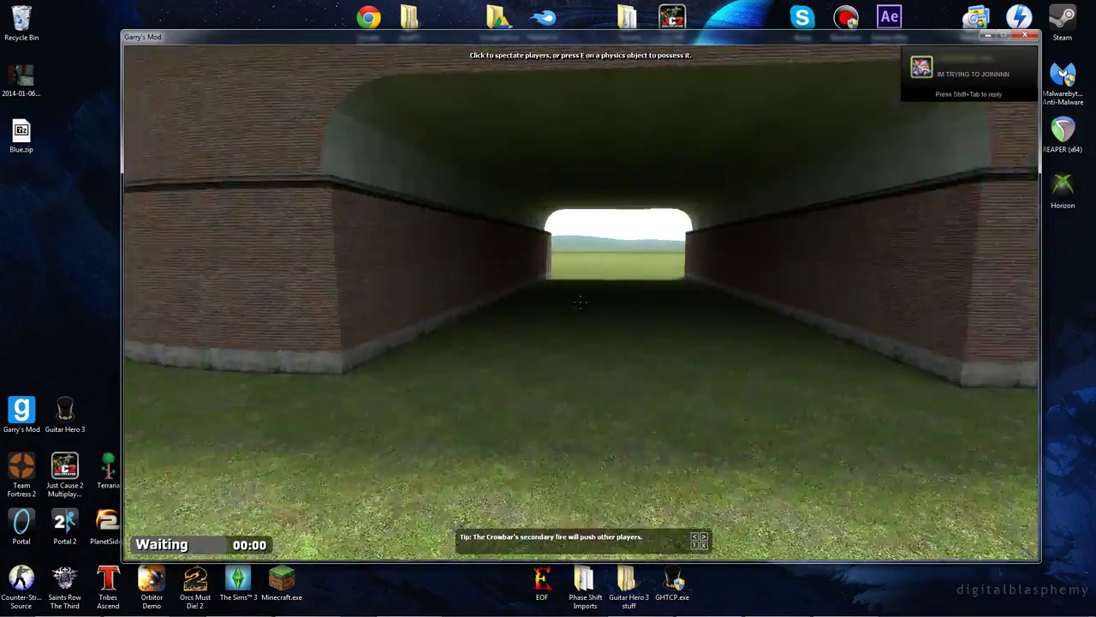
key("space")
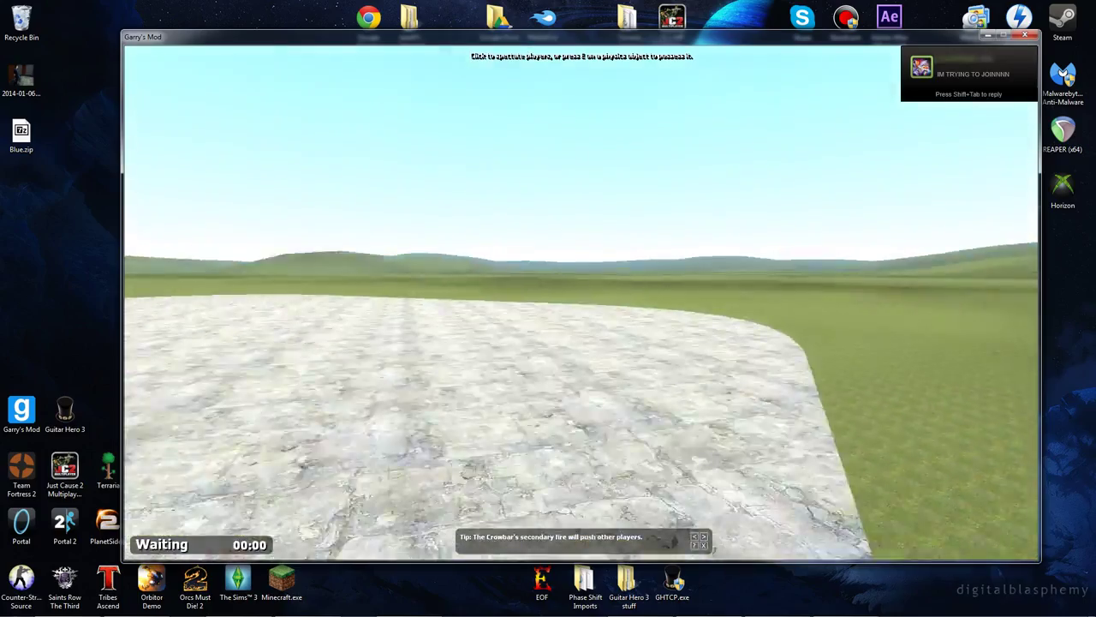
key("w")
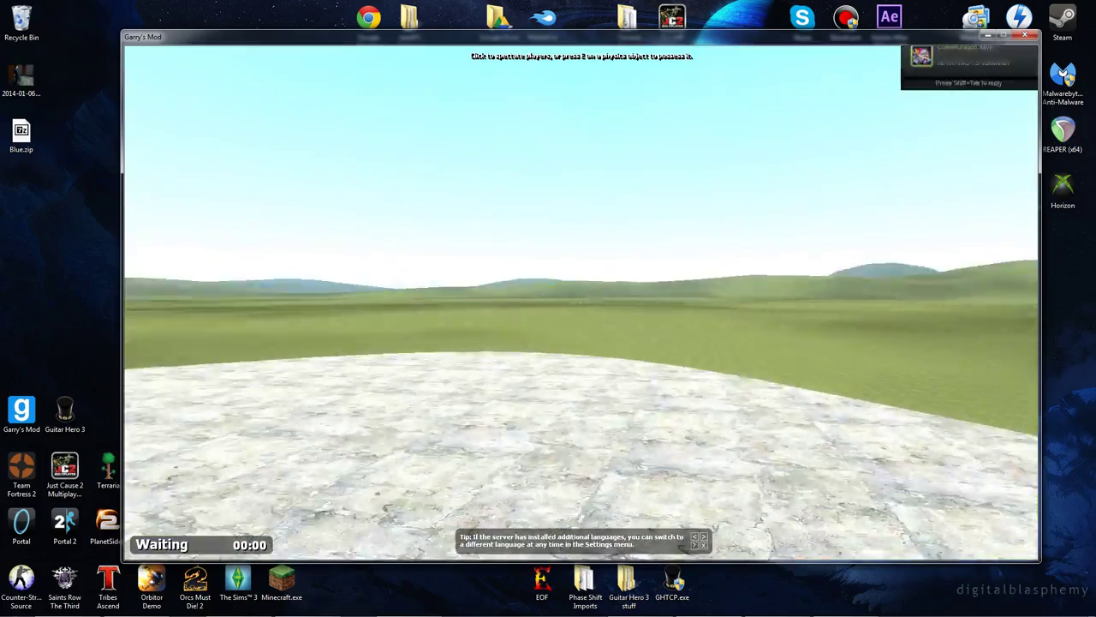
key("w")
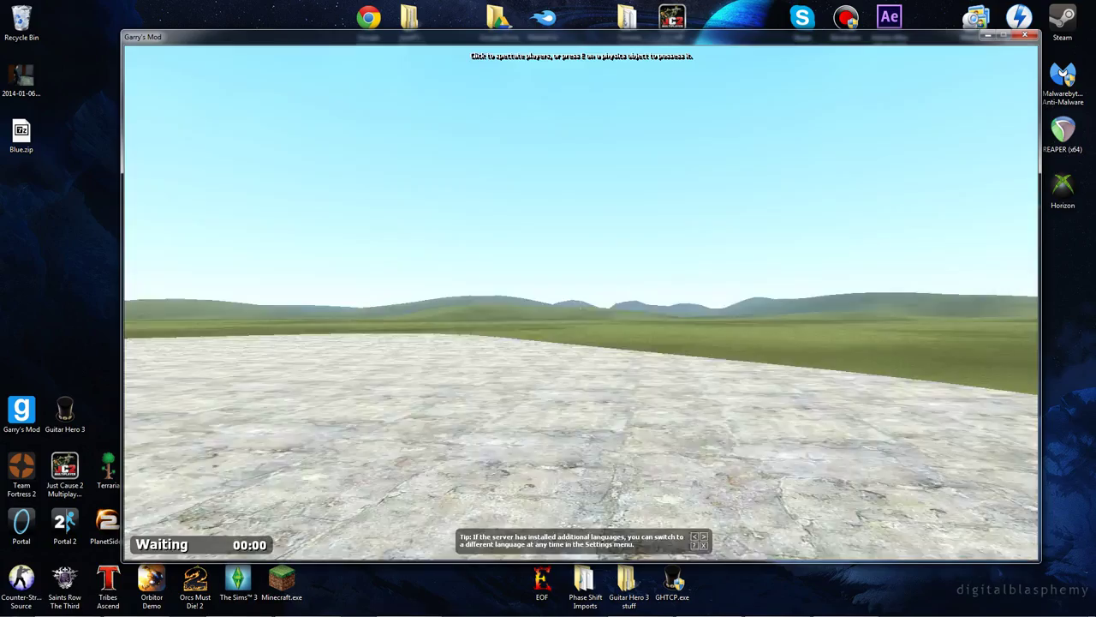
key("w")
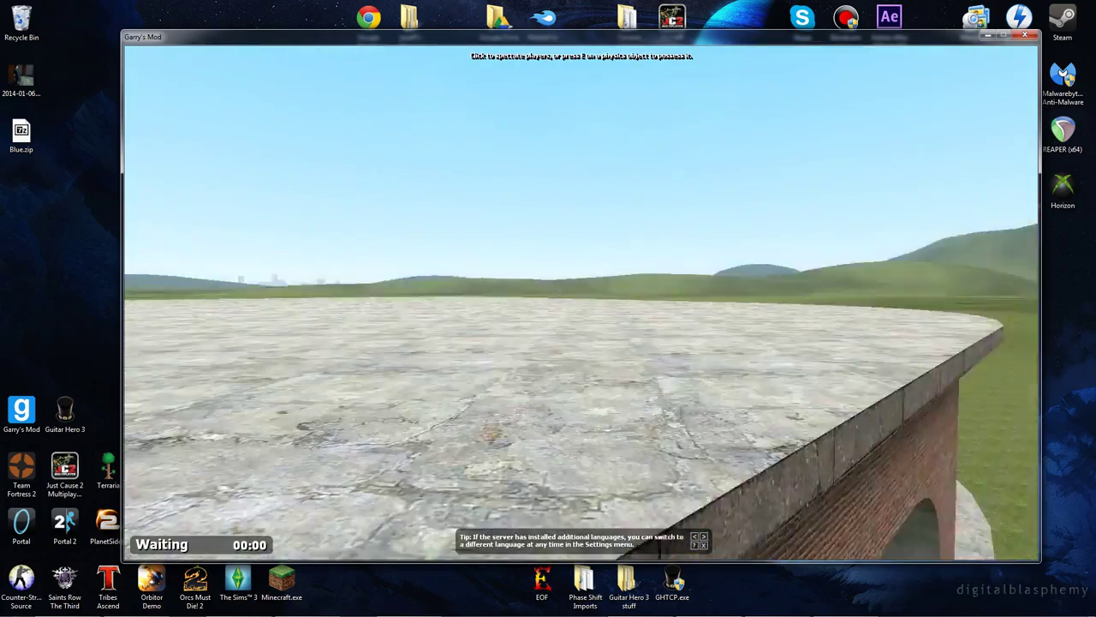
key("w")
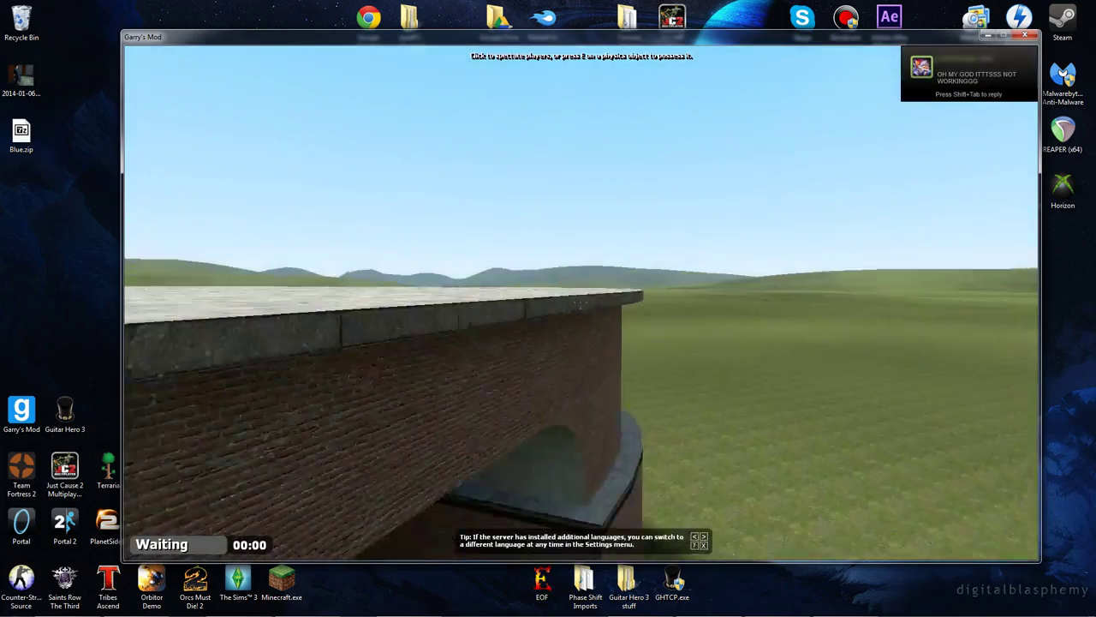
key("w")
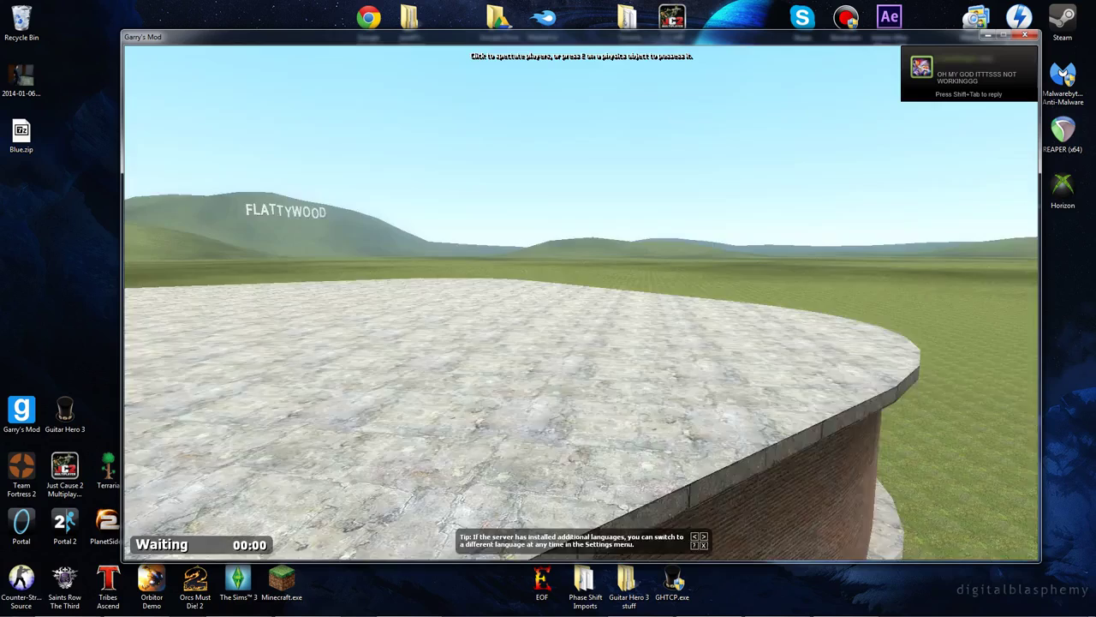
key("w")
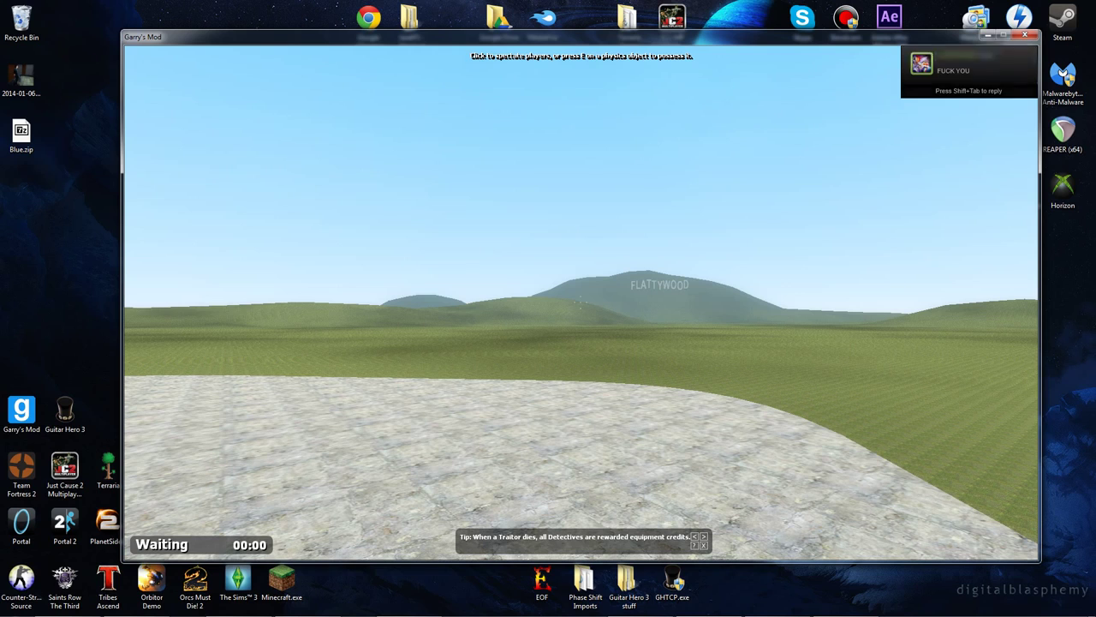
Pause the game, bring PortMapper back into view, apply the garrysmod preset to the router, and resume the game.
key("Escape")
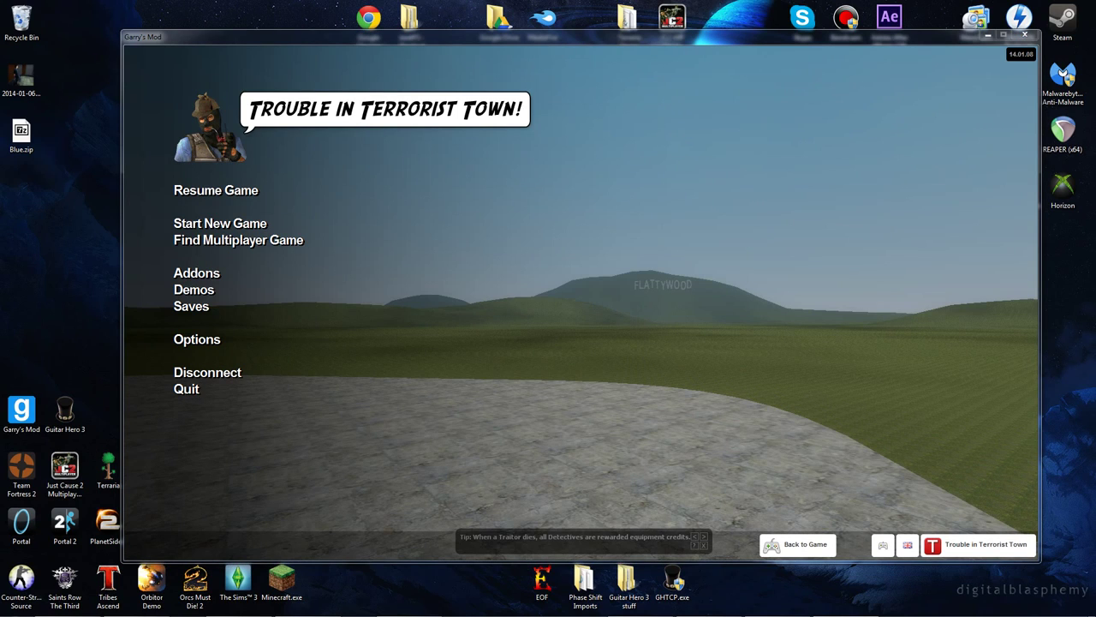
left_click_drag(1095, 138, 788, 108)
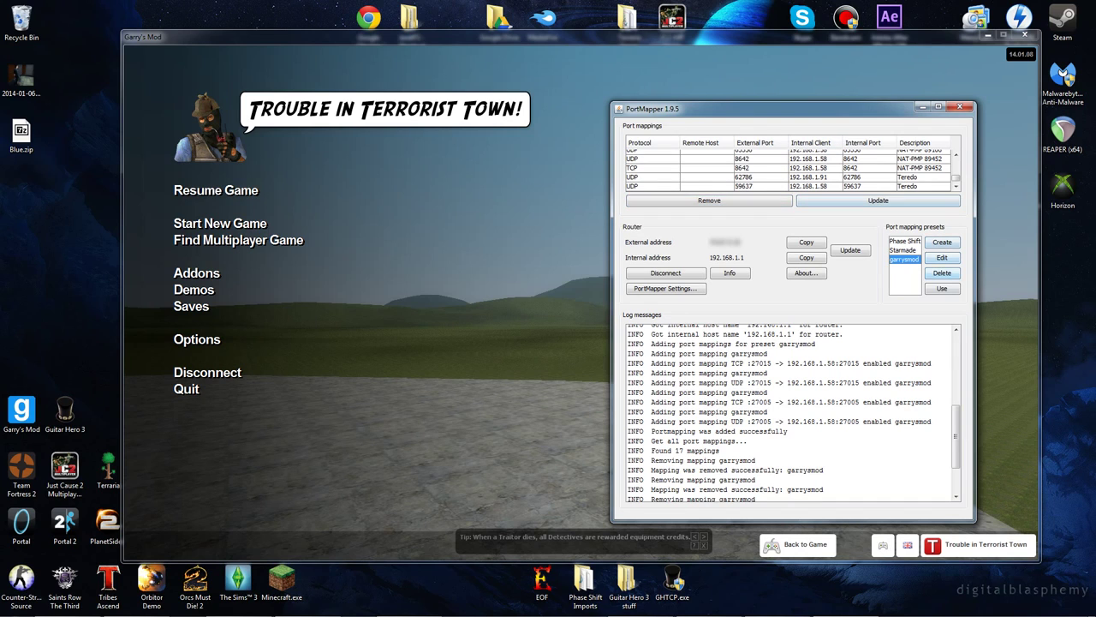
left_click(942, 288)
key("alt+Tab")
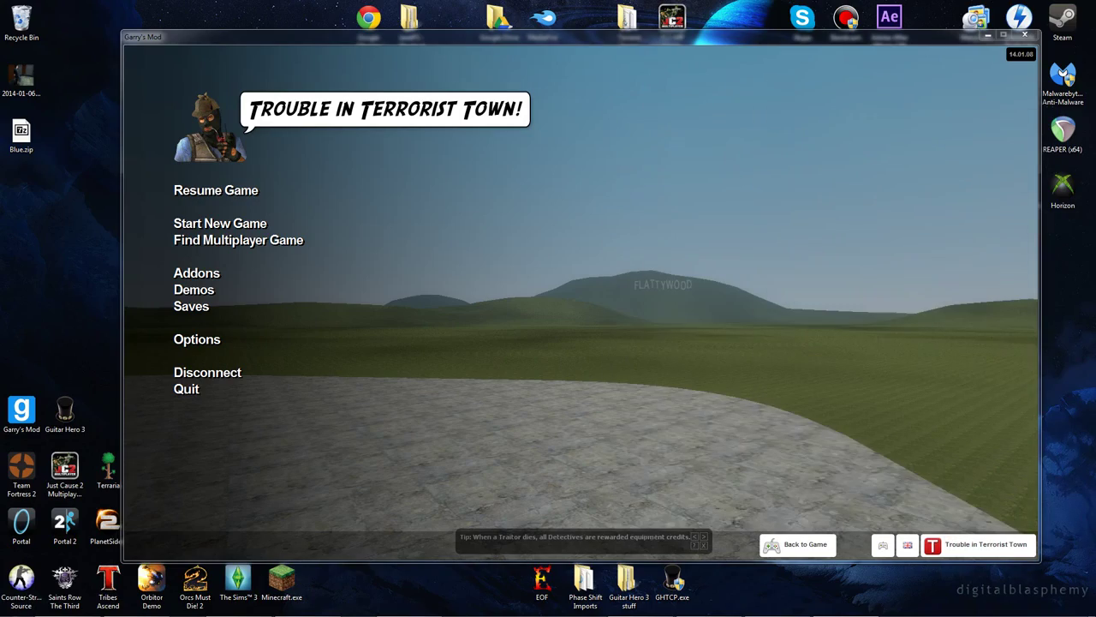
key("Escape")
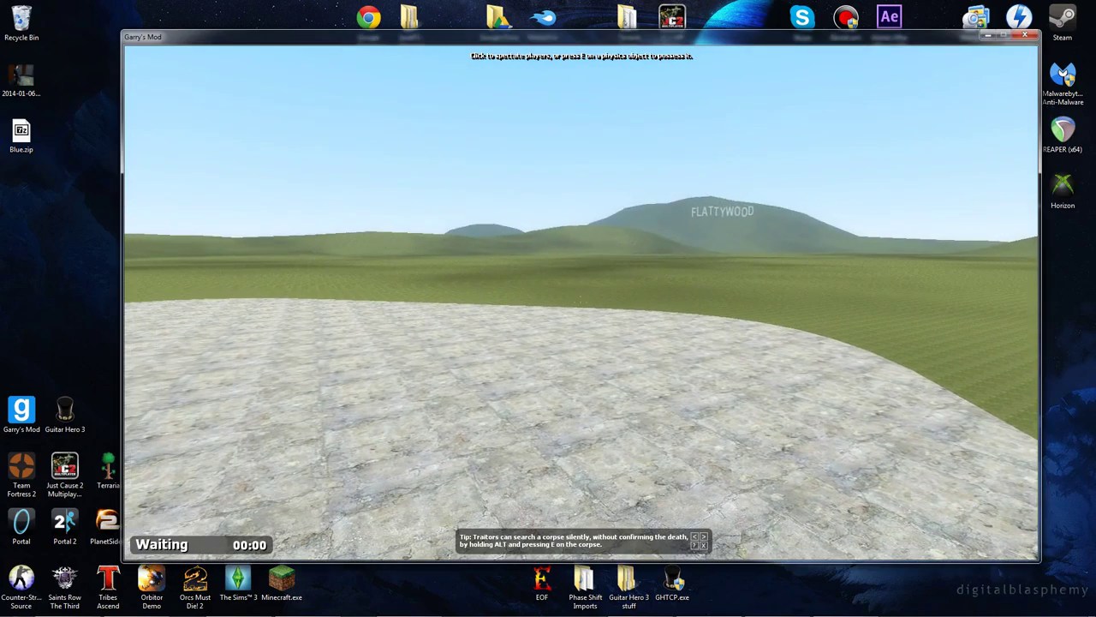
key("Tab")
key("d")
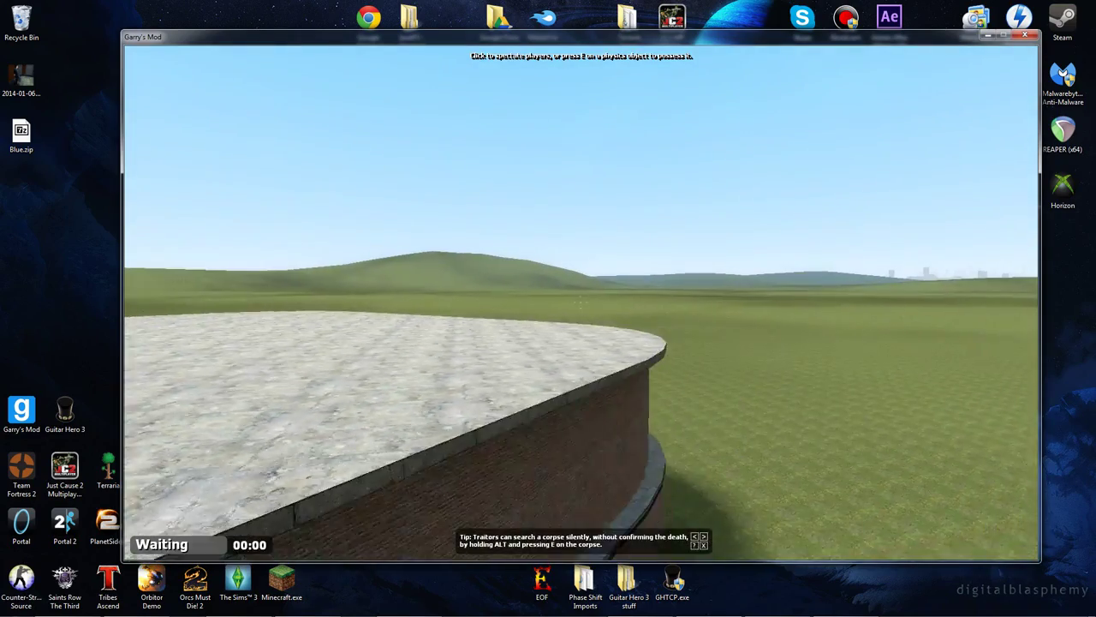
key("d")
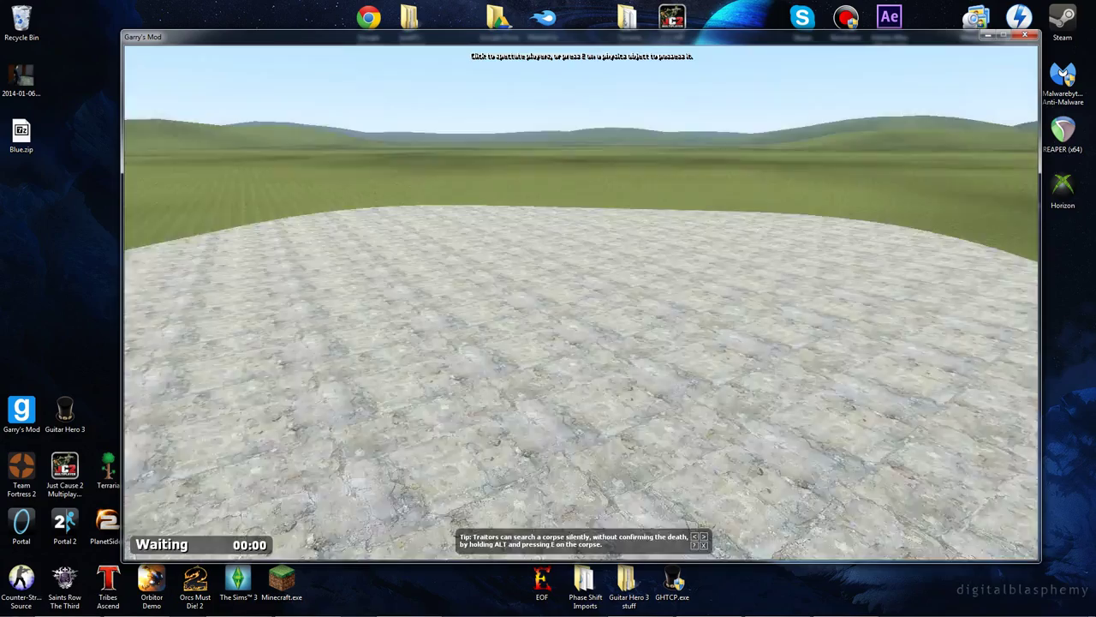
key("w")
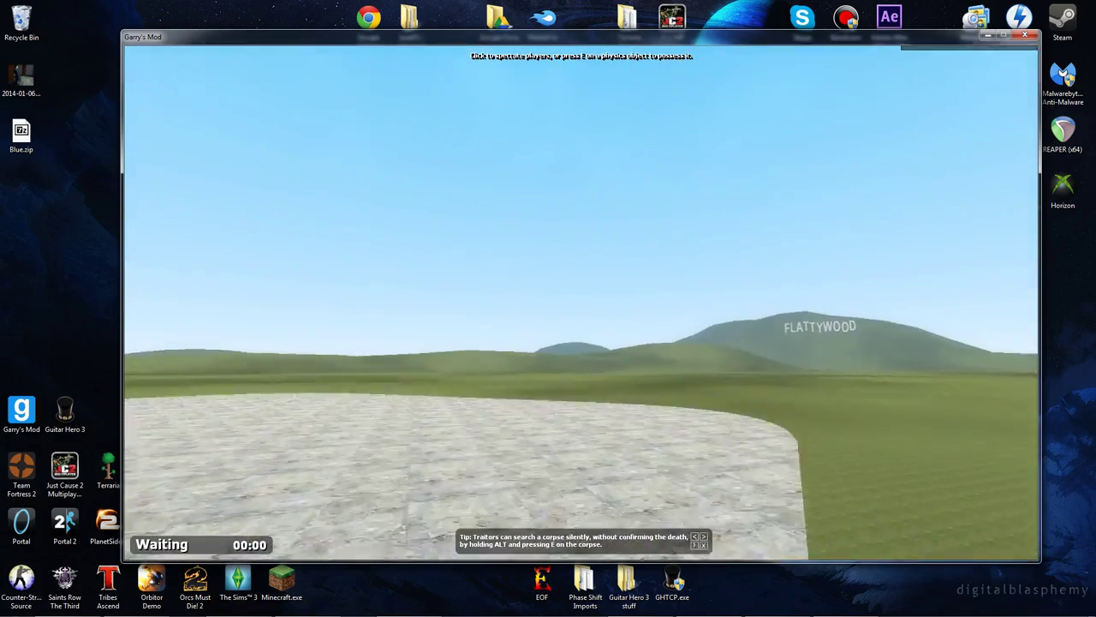
key("d")
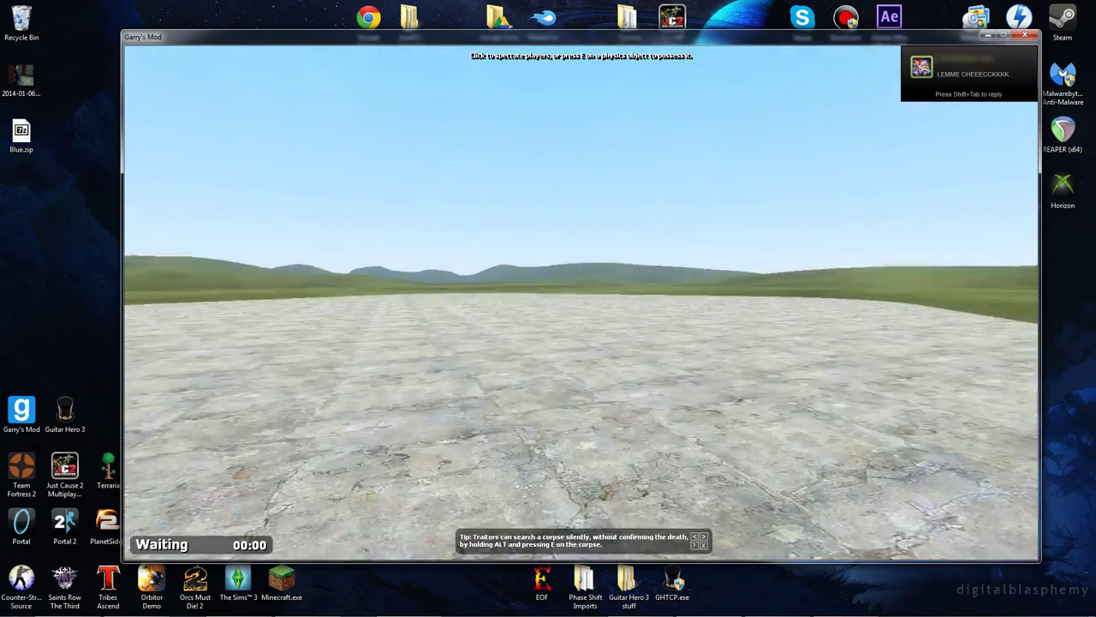
key("w")
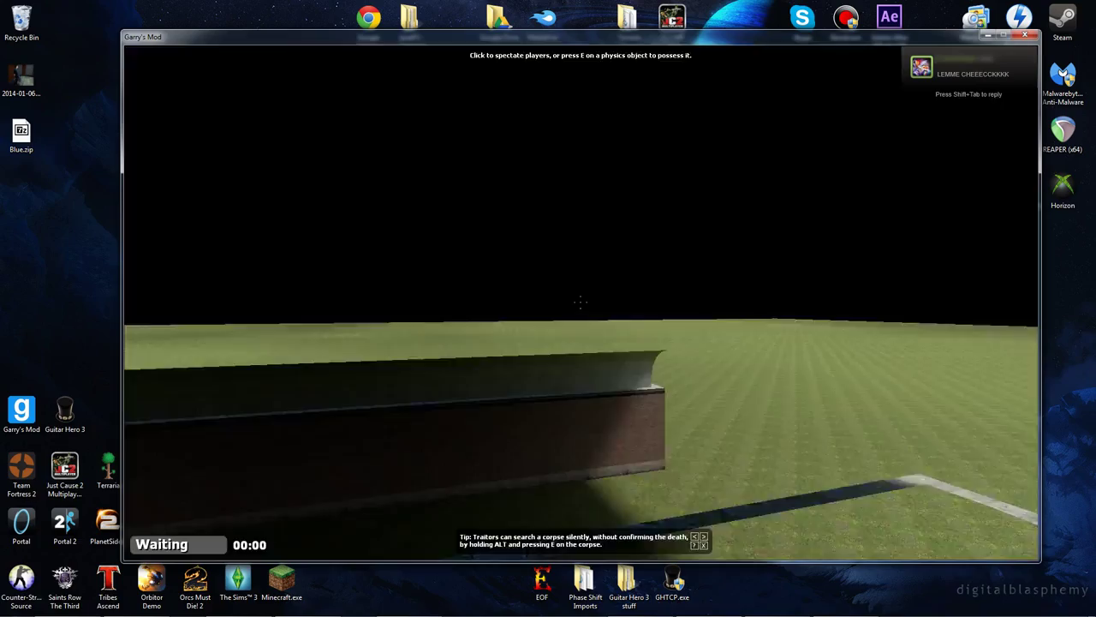
key("w")
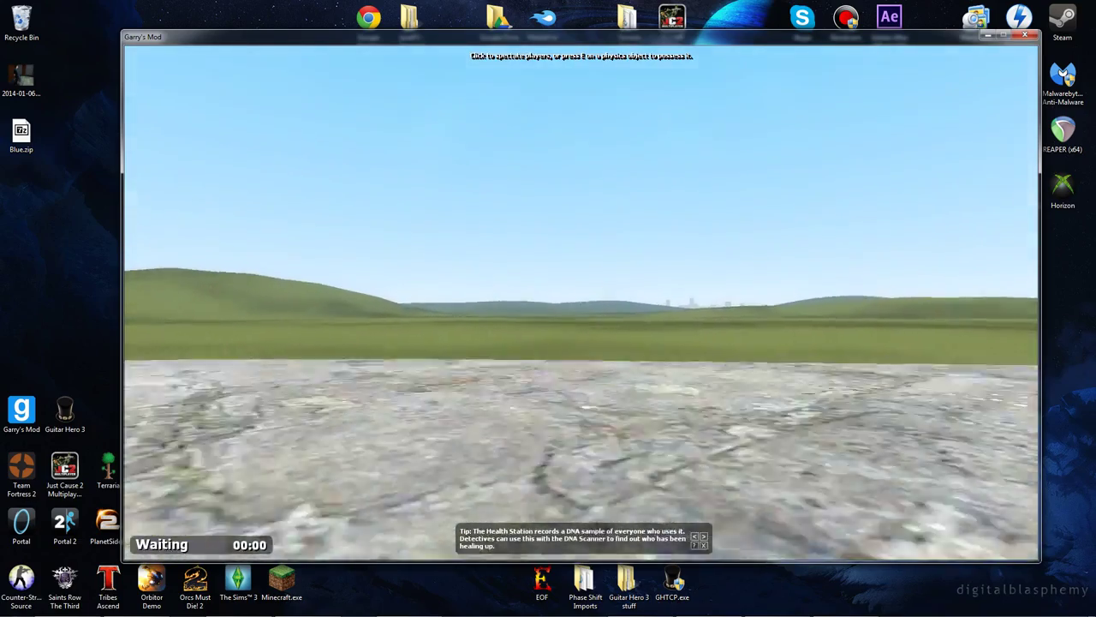
key("s")
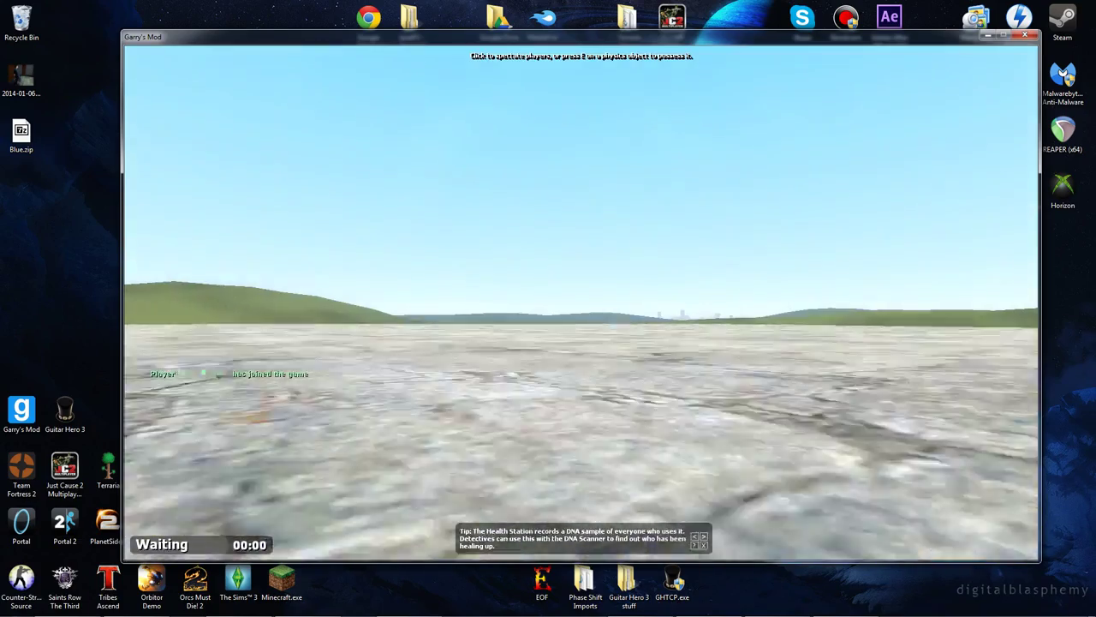
key("w")
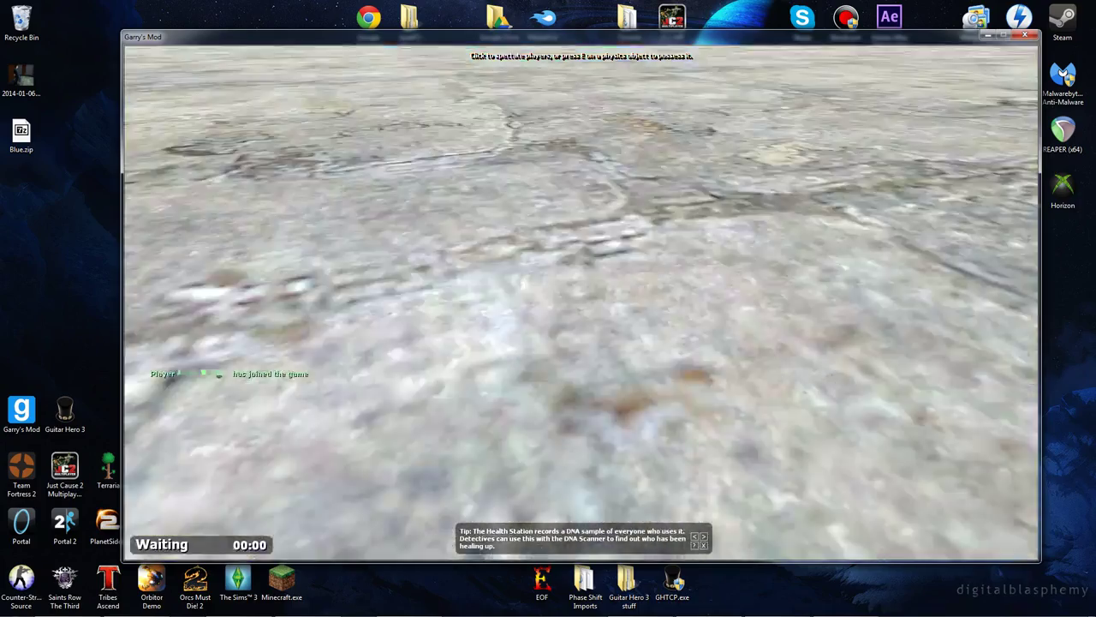
key("s")
key("w")
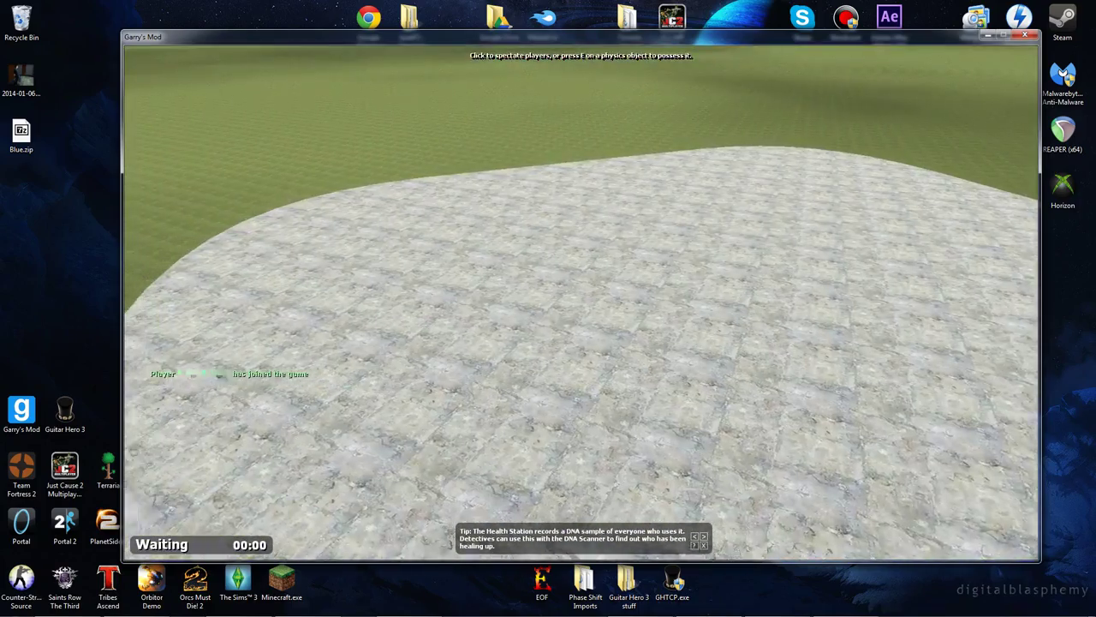
key("w")
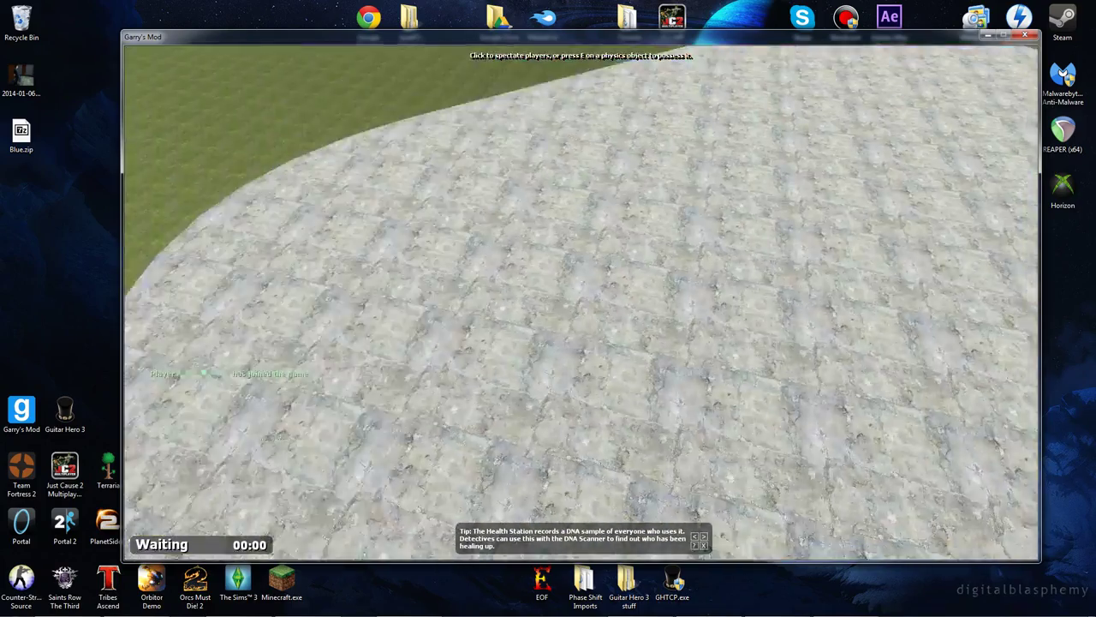
key("s")
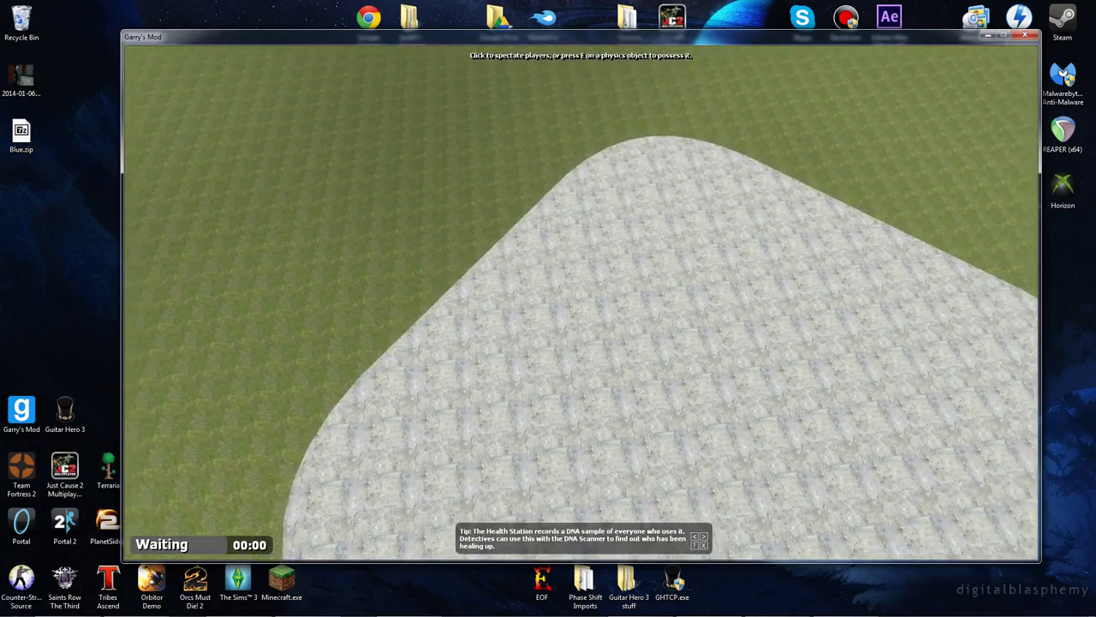
key("w")
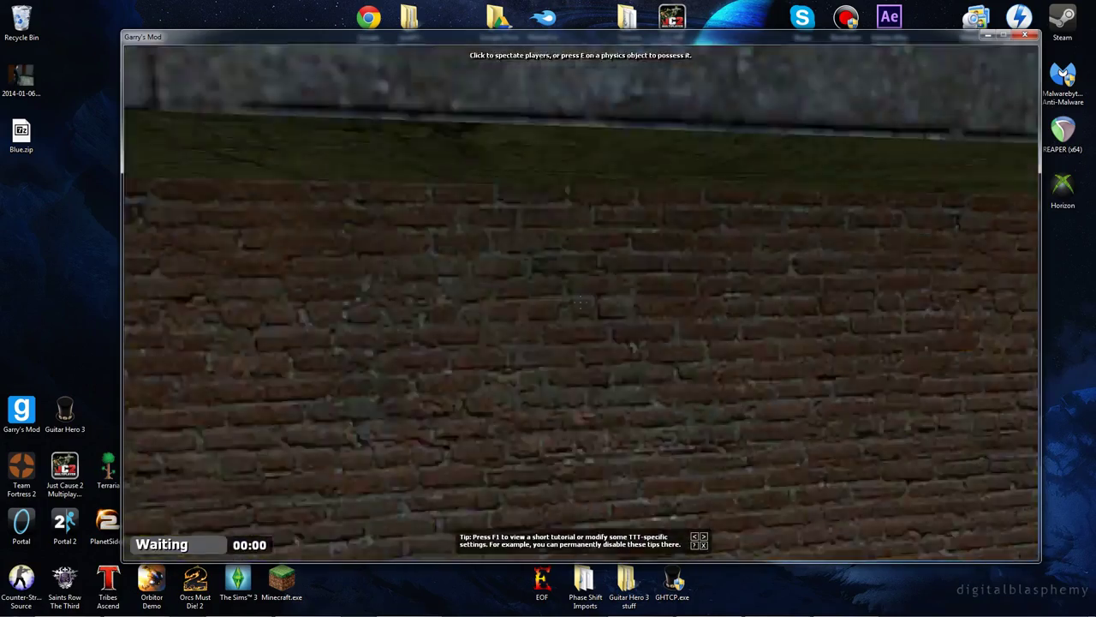
key("s")
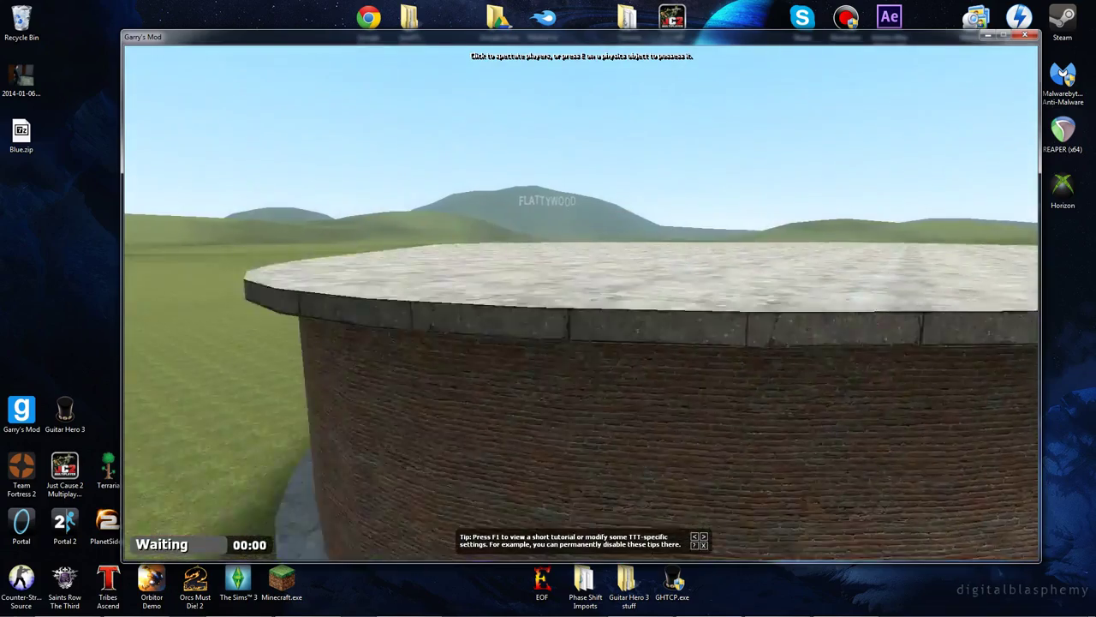
key("w")
key("s")
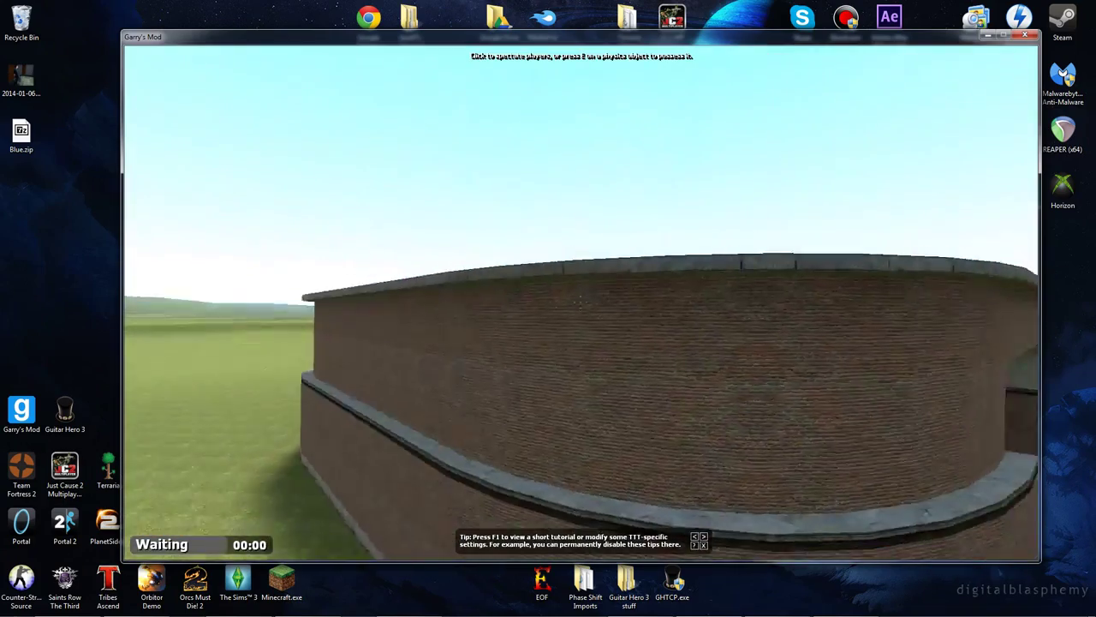
key("a")
key("w")
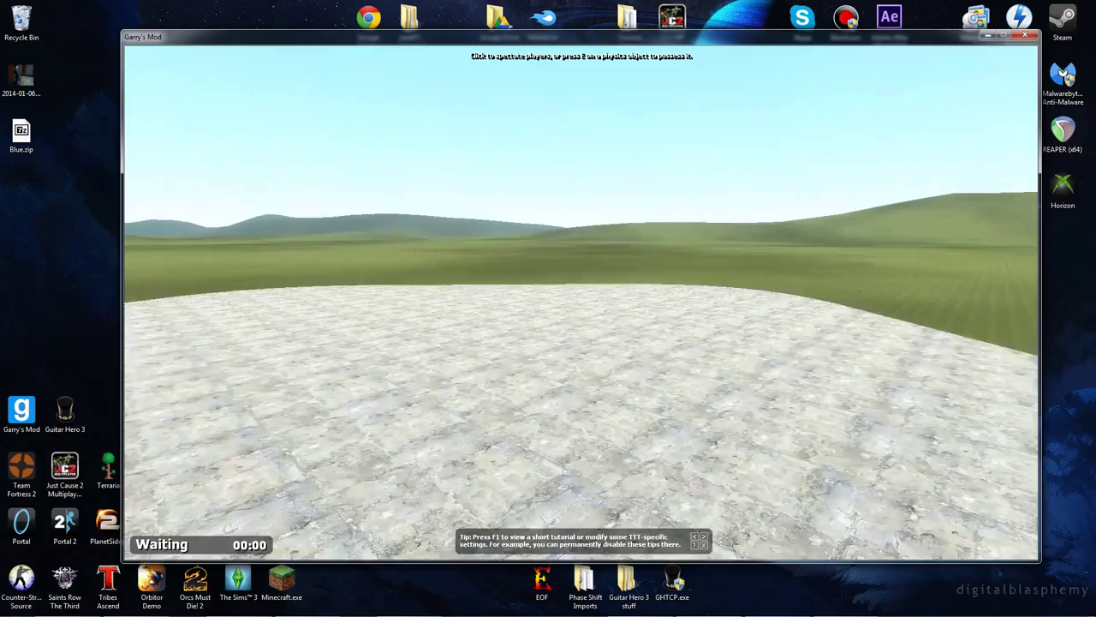
key("s")
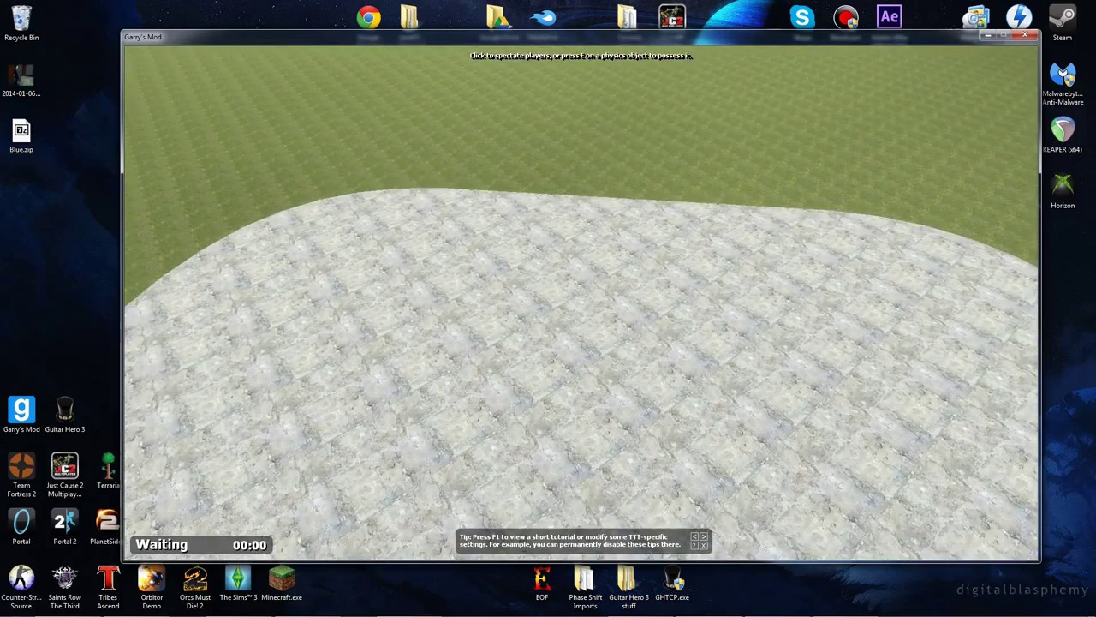
key("s")
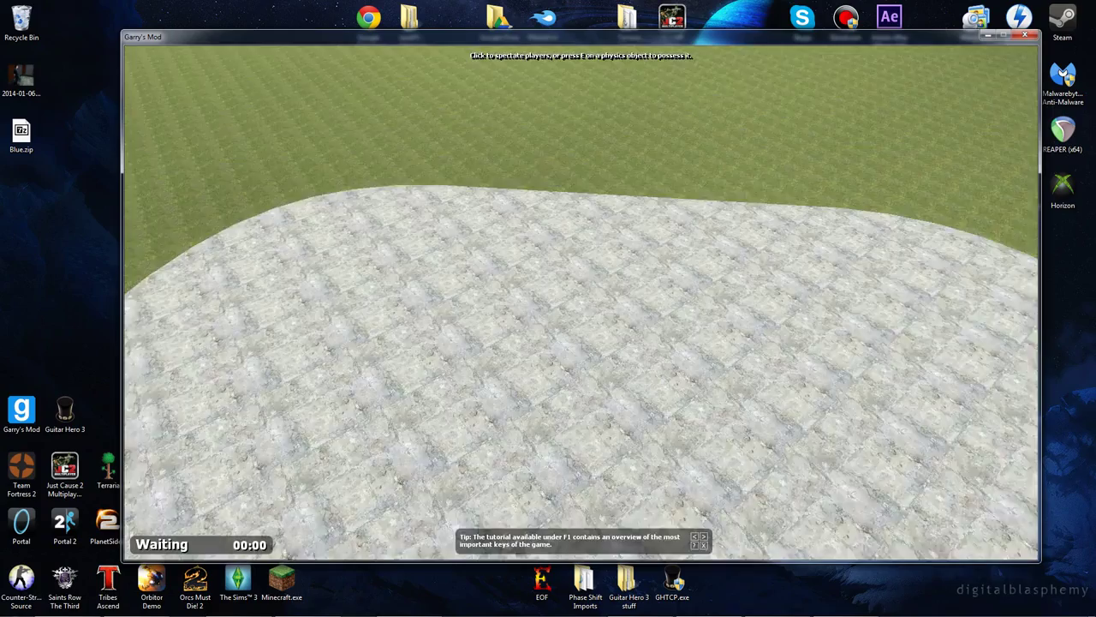
key("s")
key("s")
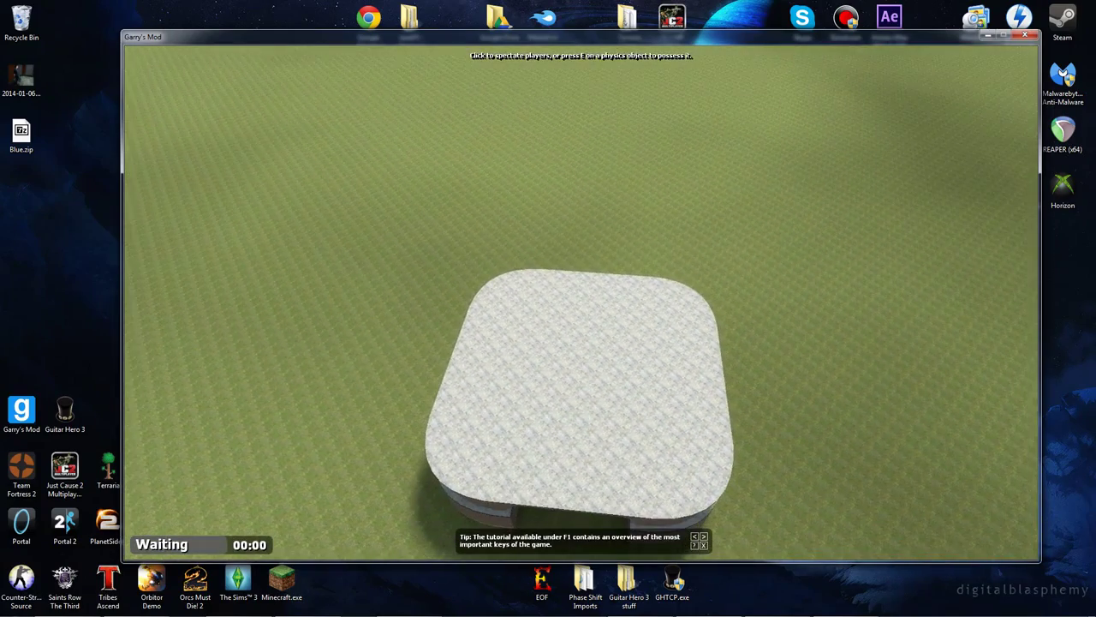